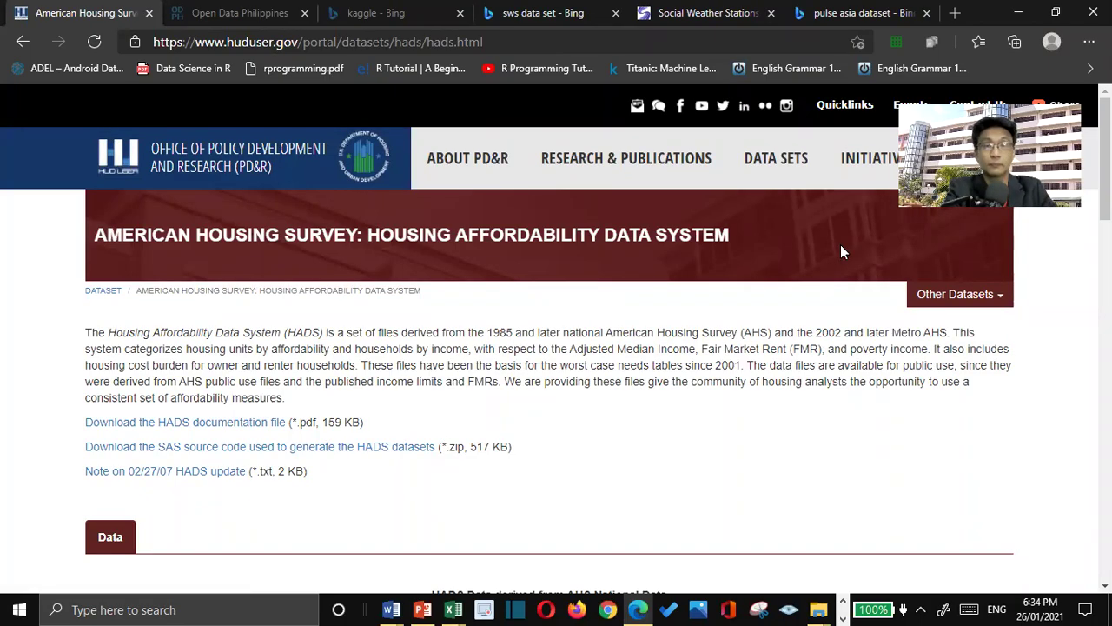
Step: Scroll down through the HADS data table by year, then back up
mouse_move(762, 149)
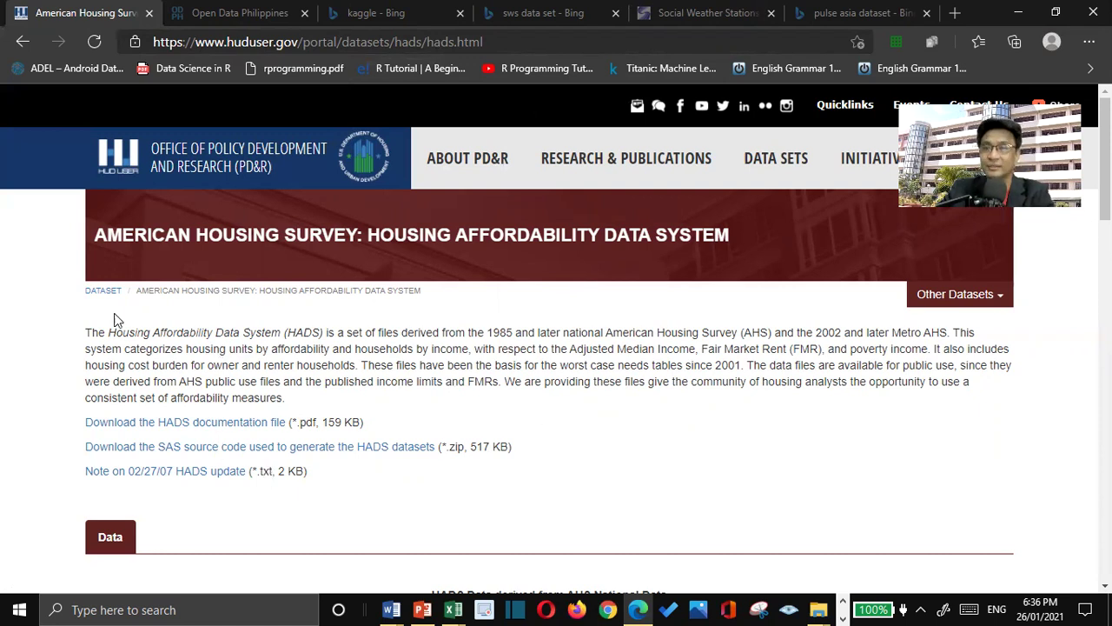
scroll(8, 273, down, 3)
scroll(19, 299, down, 1)
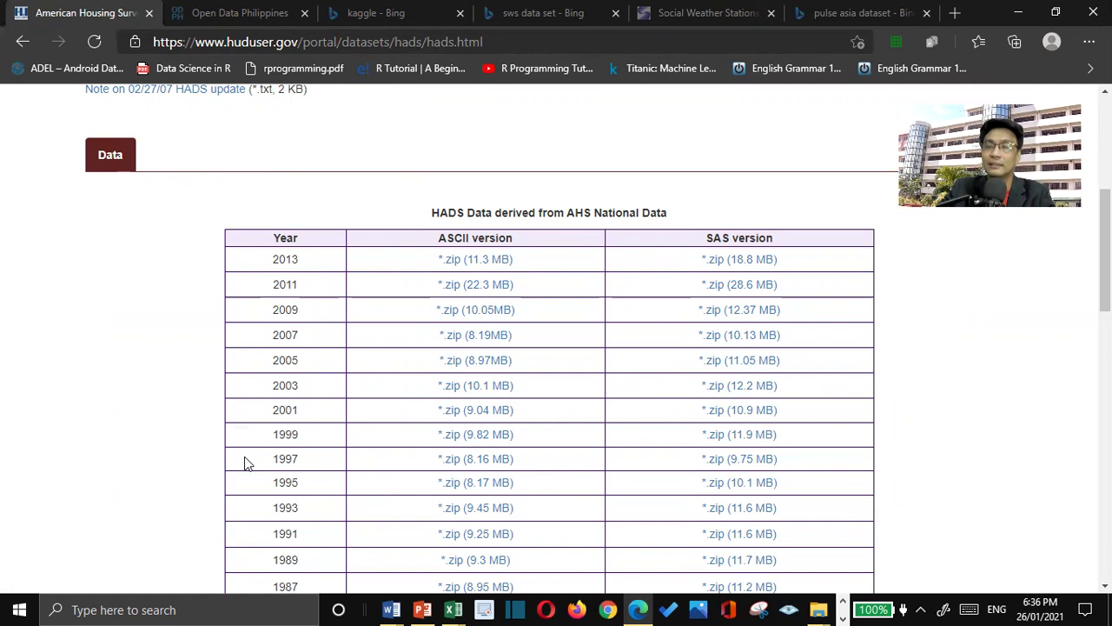
scroll(192, 417, up, 5)
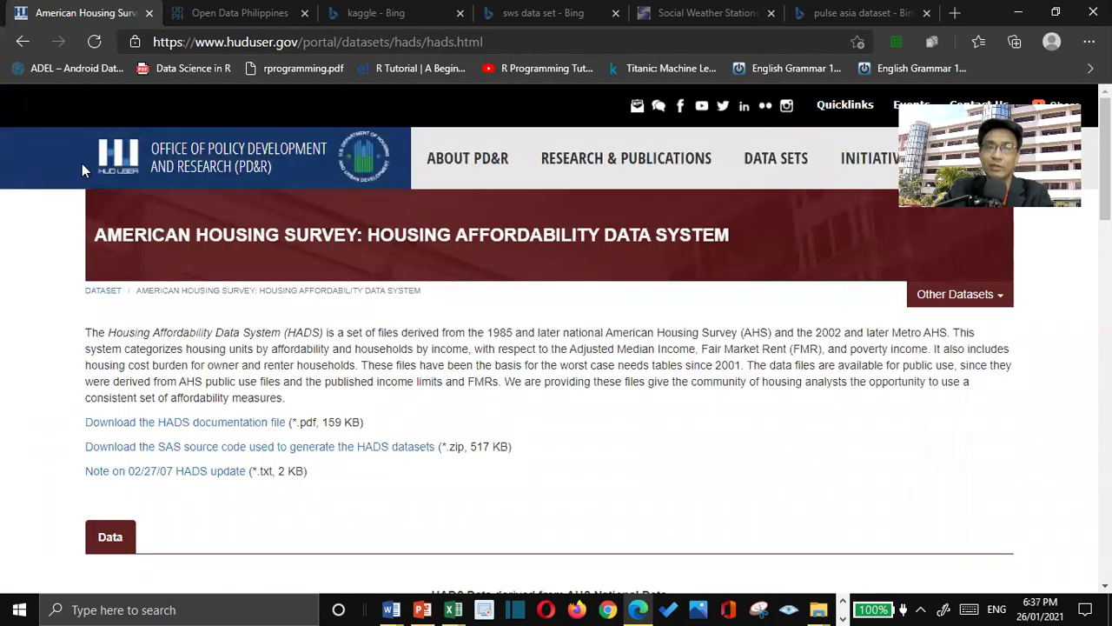
Step: View the data.gov.ph listing of 310 datasets, then go to the kaggle Bing results
click(213, 13)
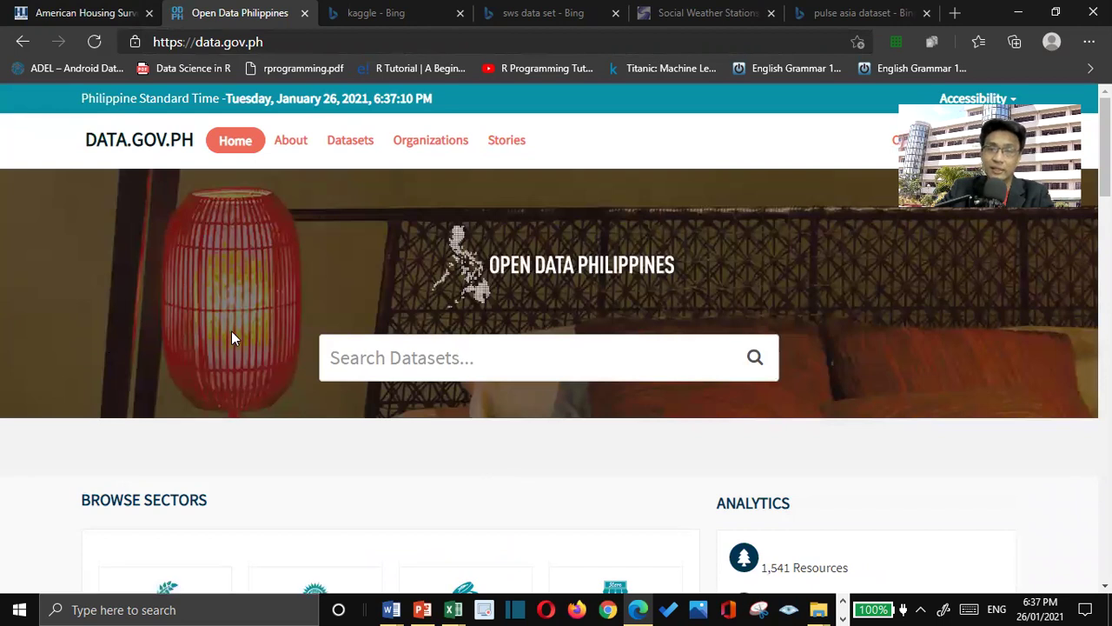
scroll(231, 331, down, 2)
scroll(231, 339, up, 2)
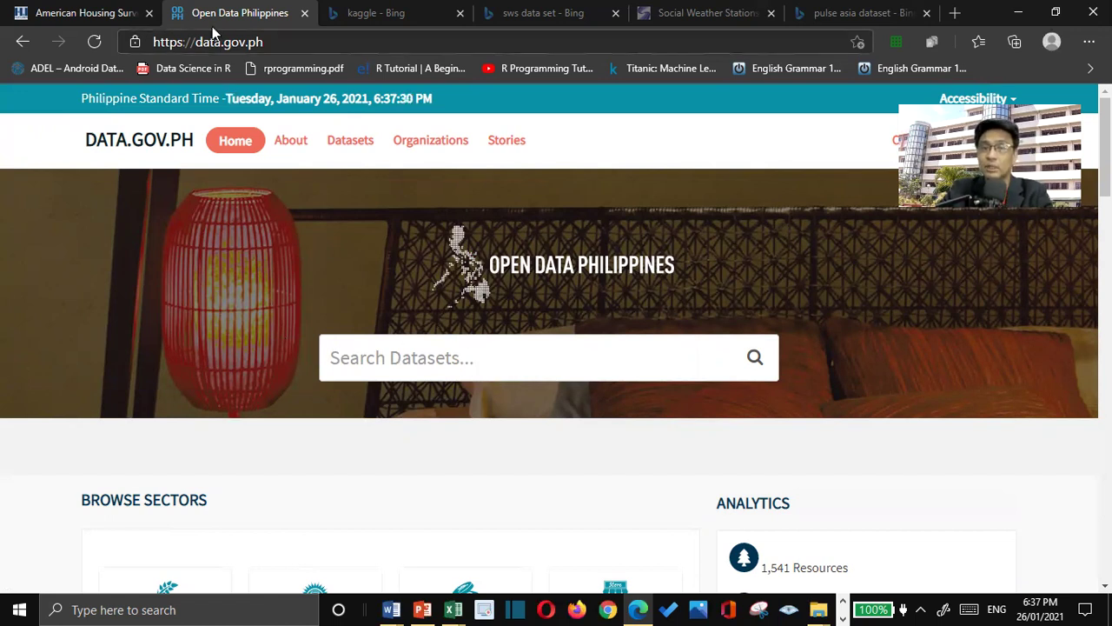
click(353, 141)
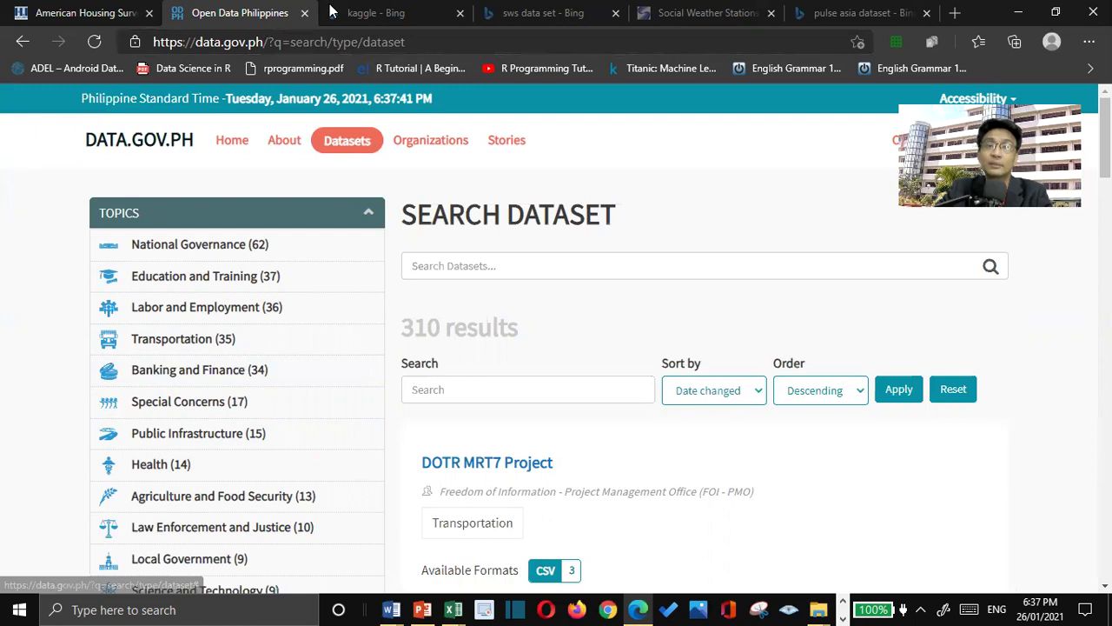
click(392, 12)
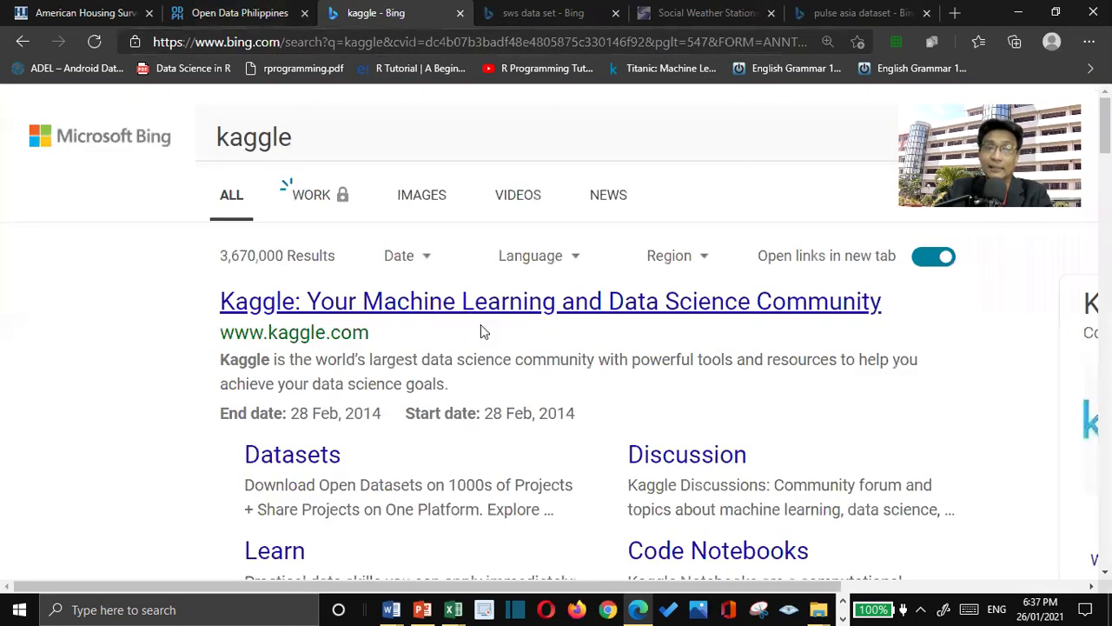
Step: Open the top Kaggle result in a new tab, then return to the HUD HADS tab
click(465, 302)
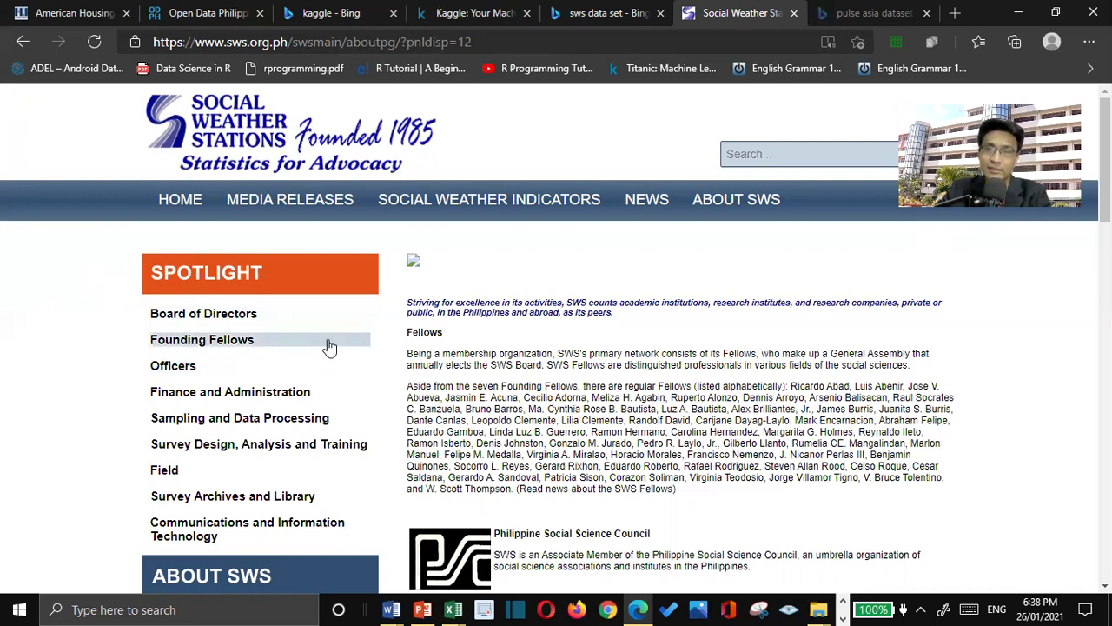
click(73, 16)
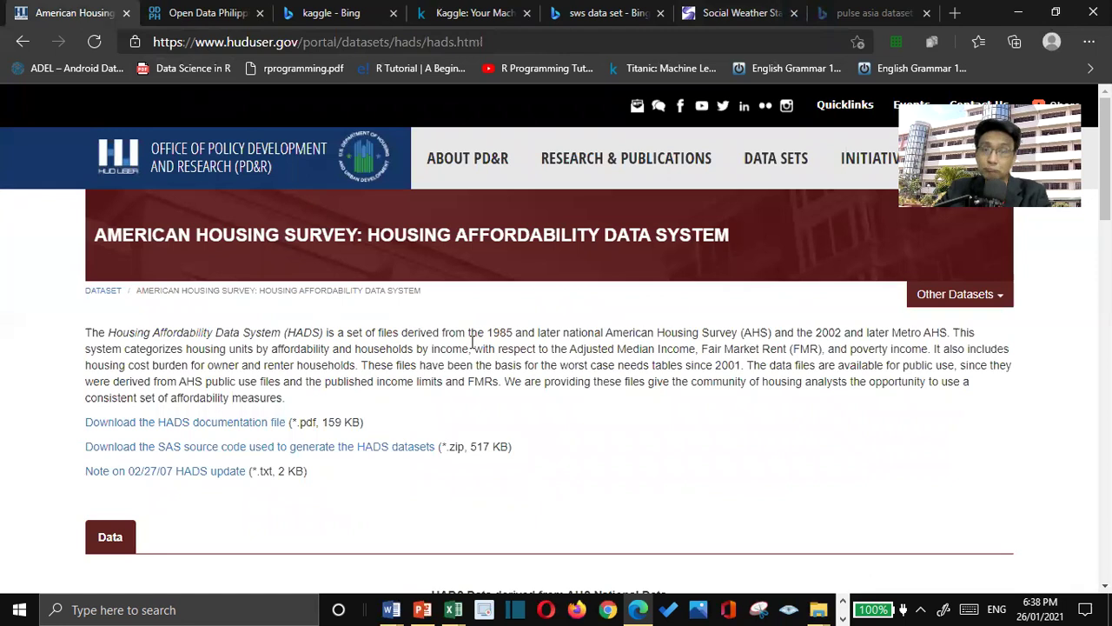
Step: Download the 2013 ASCII zip of the HADS national data and open its download options
scroll(510, 374, down, 5)
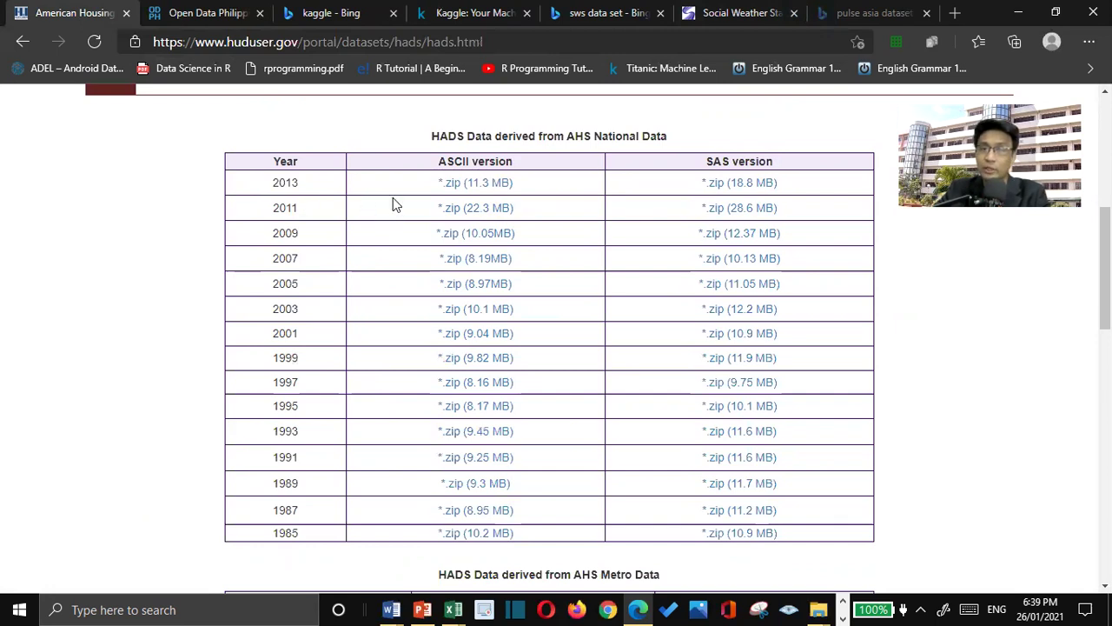
click(482, 186)
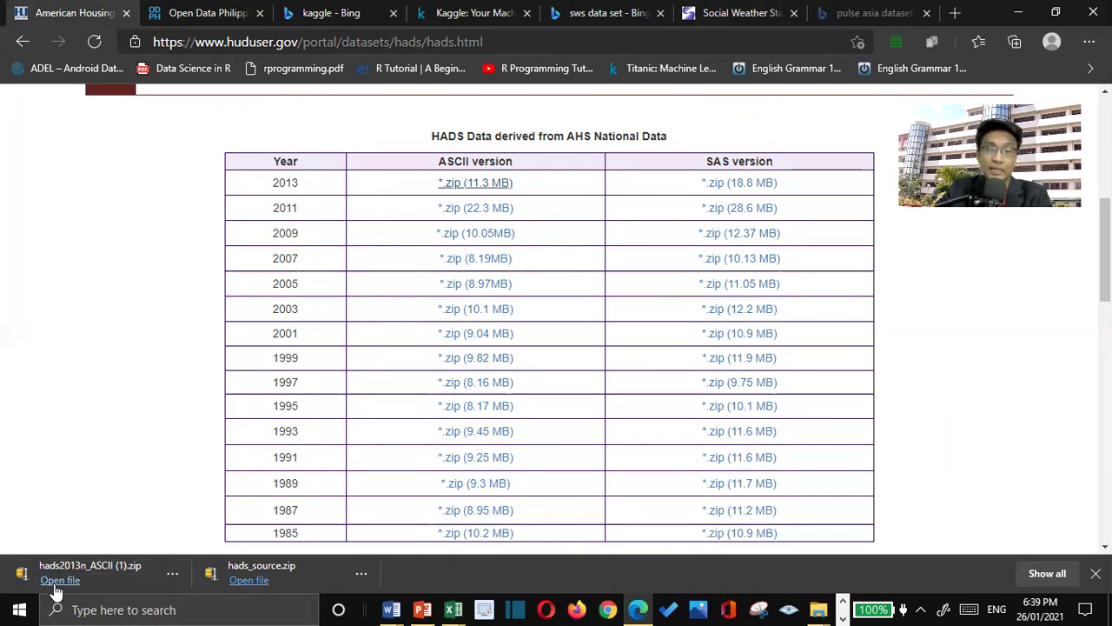
click(173, 574)
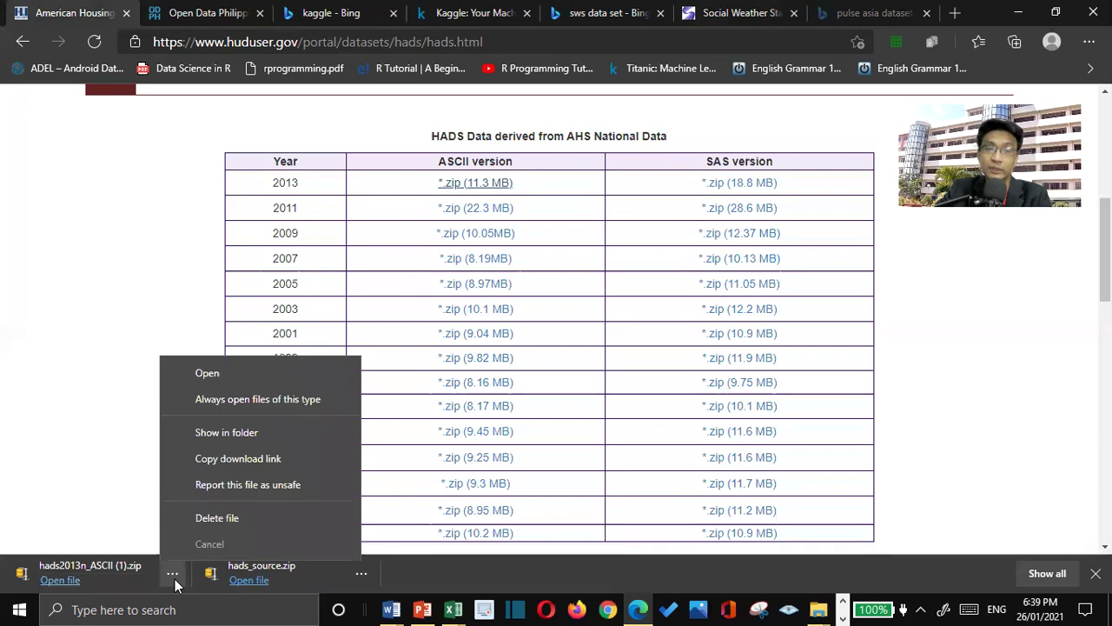
Step: Show the downloaded zip in File Explorer, then browse the Desktop and select Coursera 2021
click(223, 432)
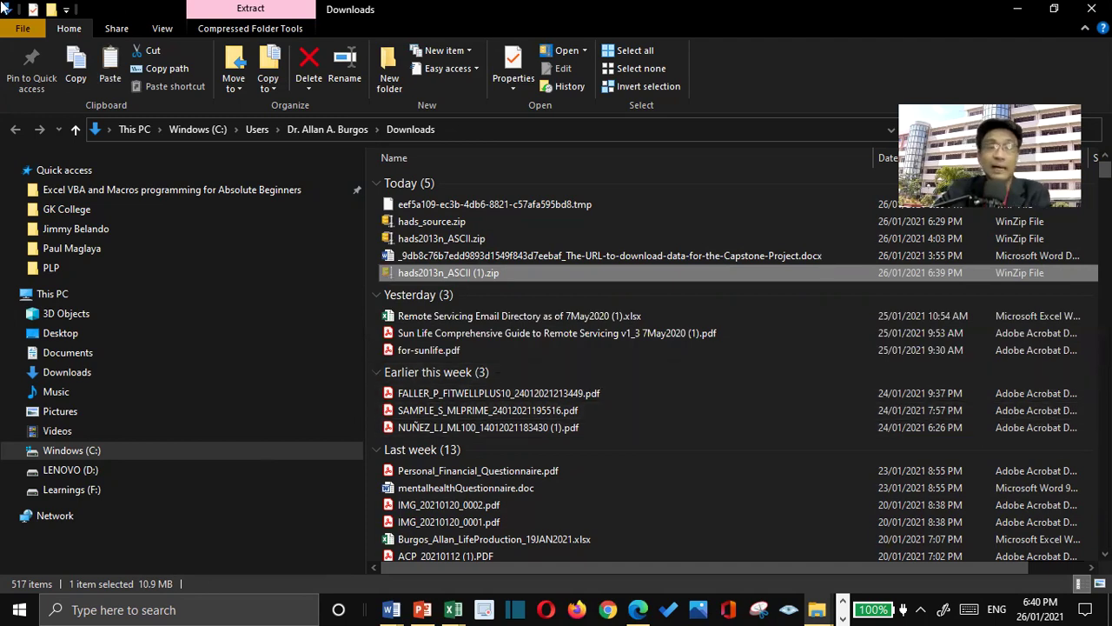
click(80, 335)
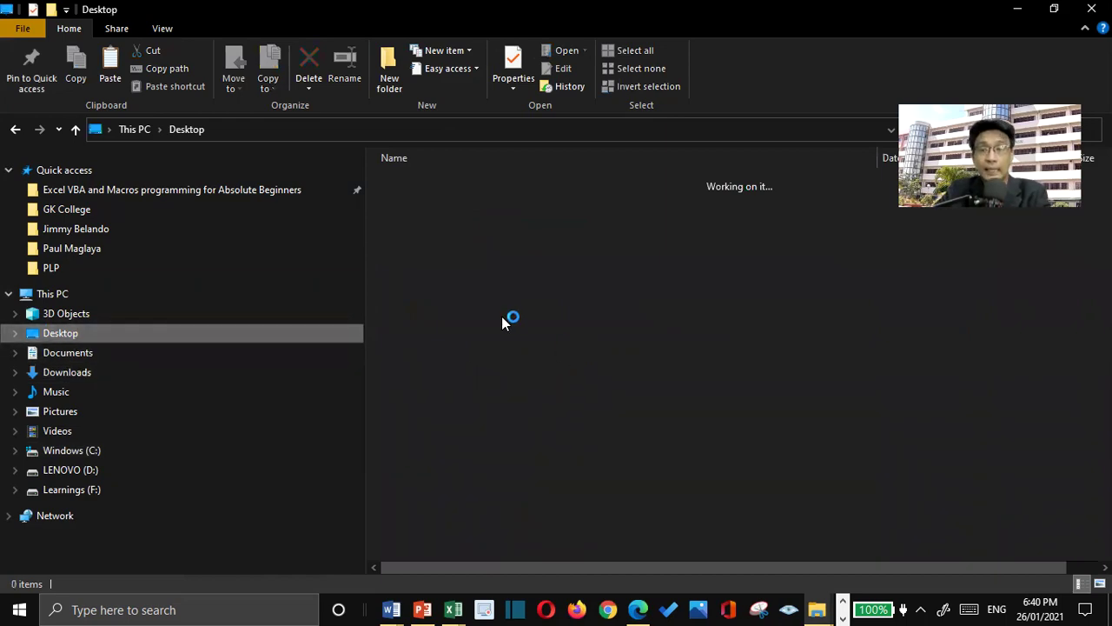
scroll(610, 444, down, 2)
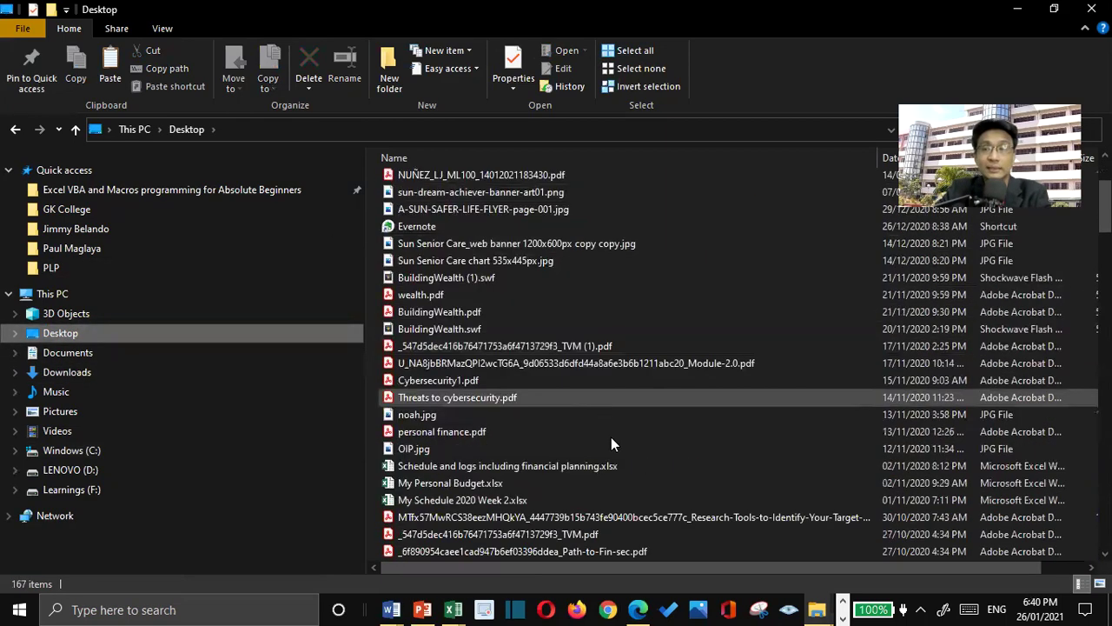
scroll(611, 444, down, 17)
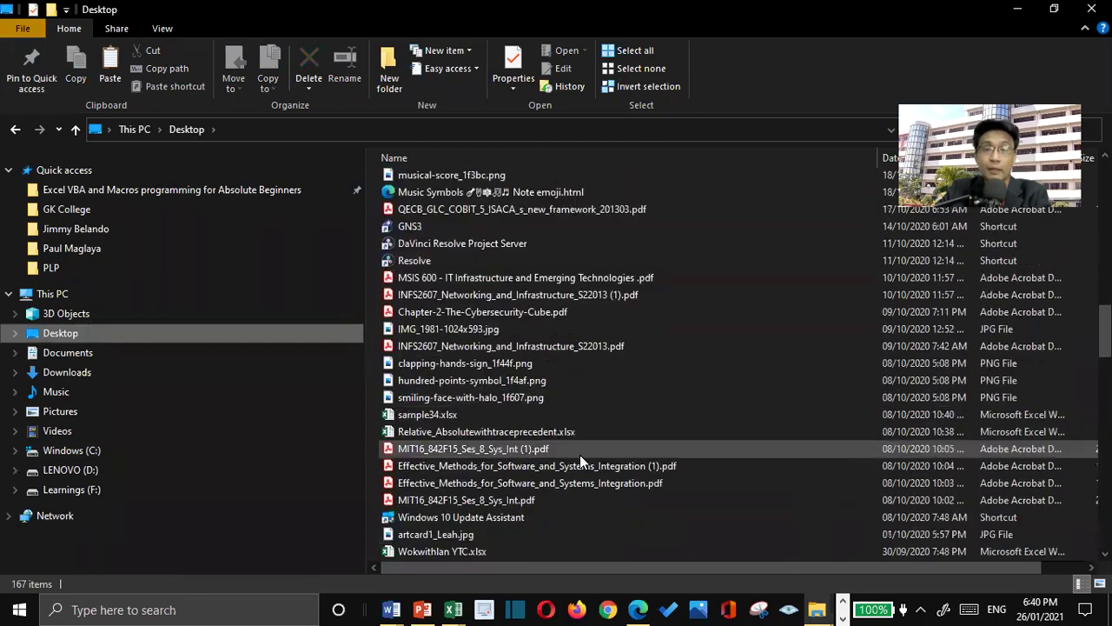
scroll(580, 458, down, 20)
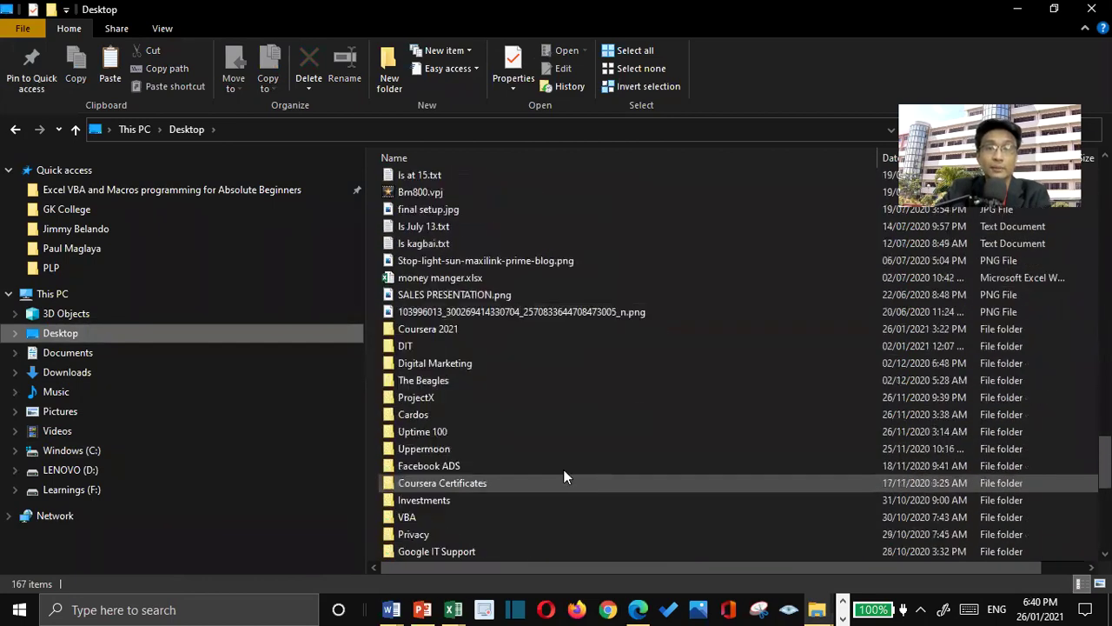
scroll(563, 473, down, 1)
scroll(565, 487, down, 3)
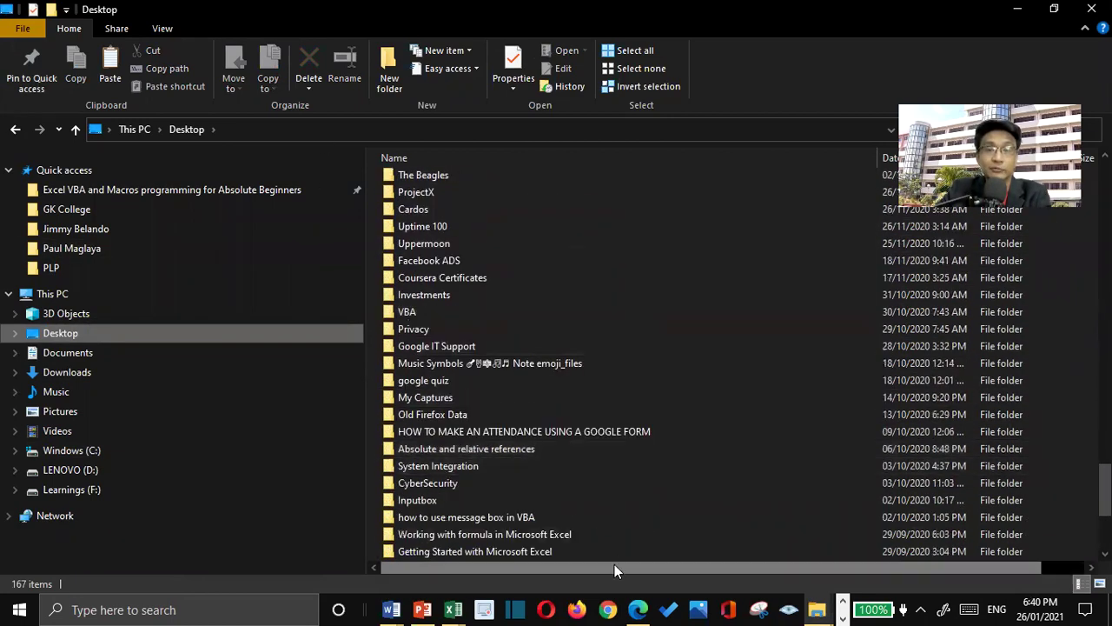
scroll(518, 414, down, 4)
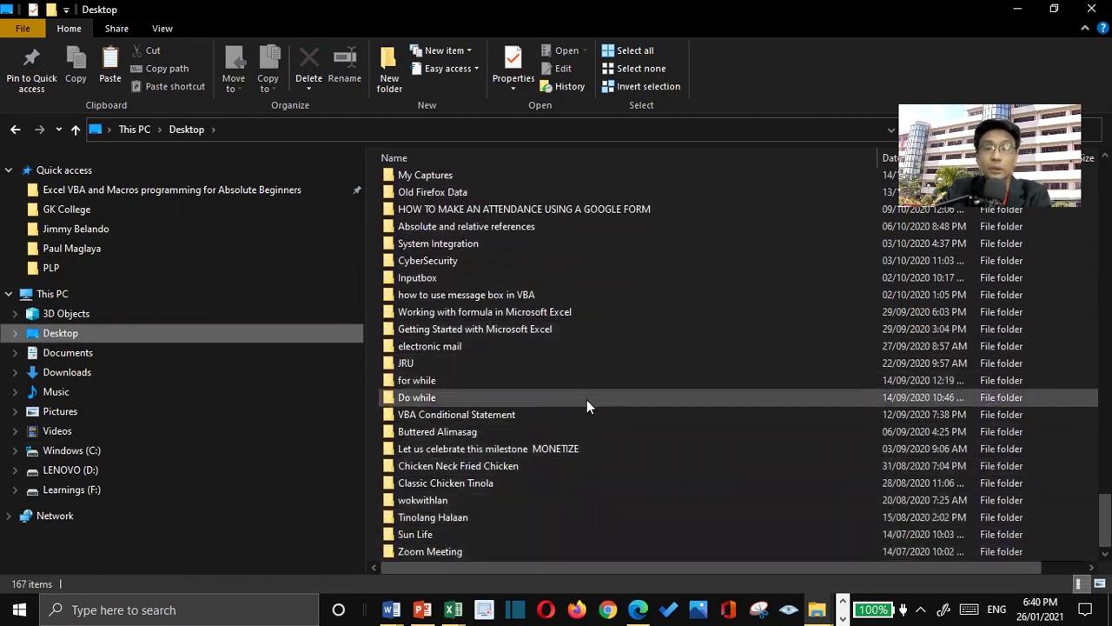
scroll(591, 395, up, 8)
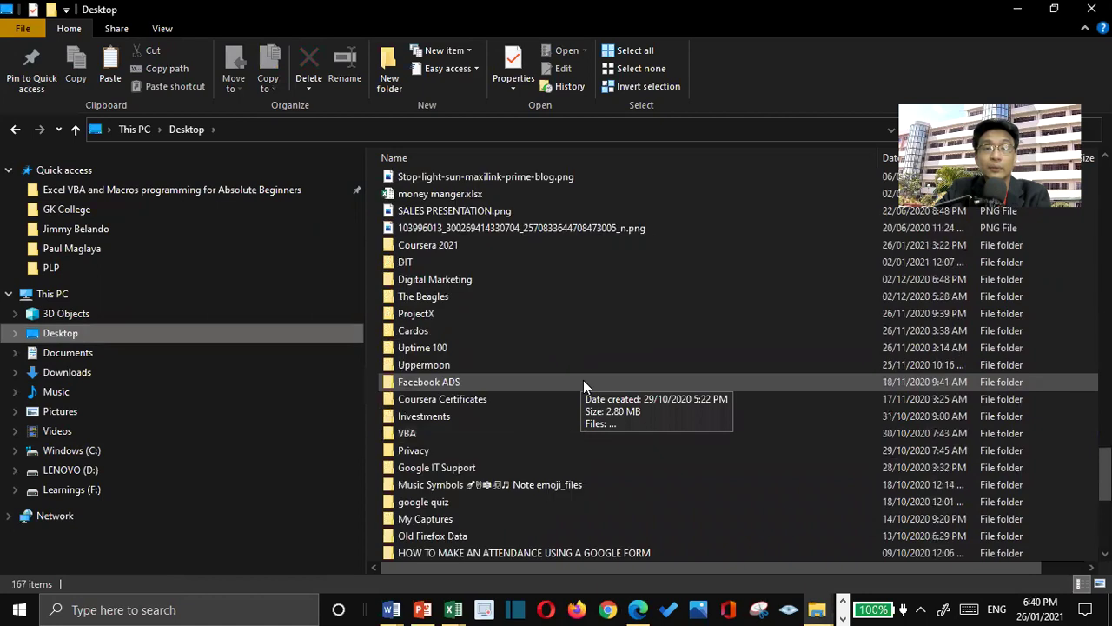
click(474, 297)
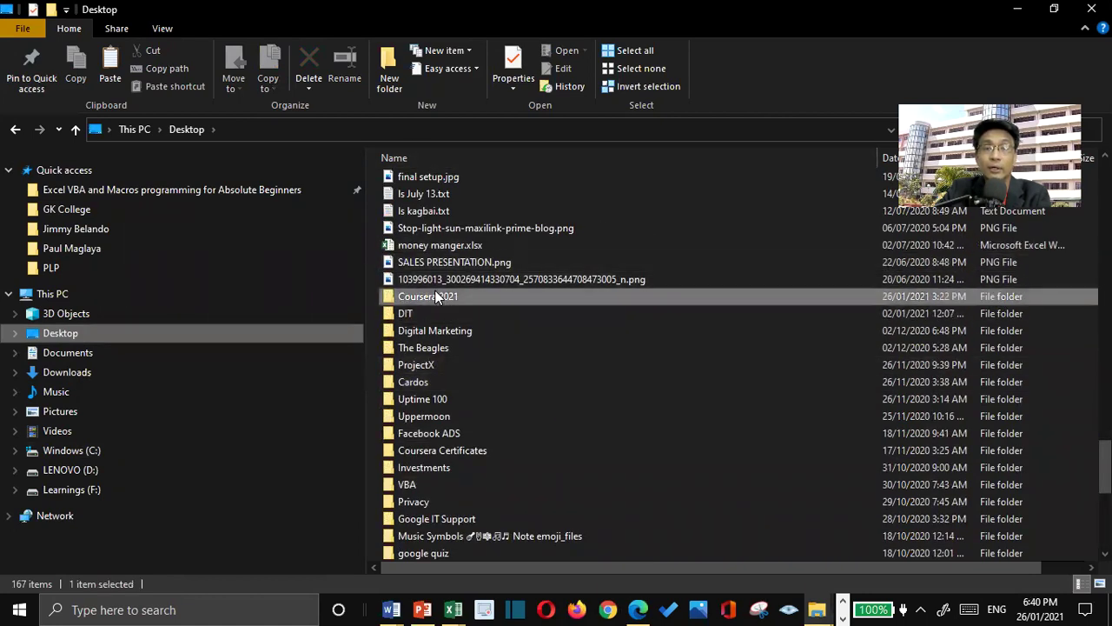
Step: Go into Coursera 2021 > Business Statistics and Analysis and open hads2013n_ASCII (1).zip
double_click(488, 296)
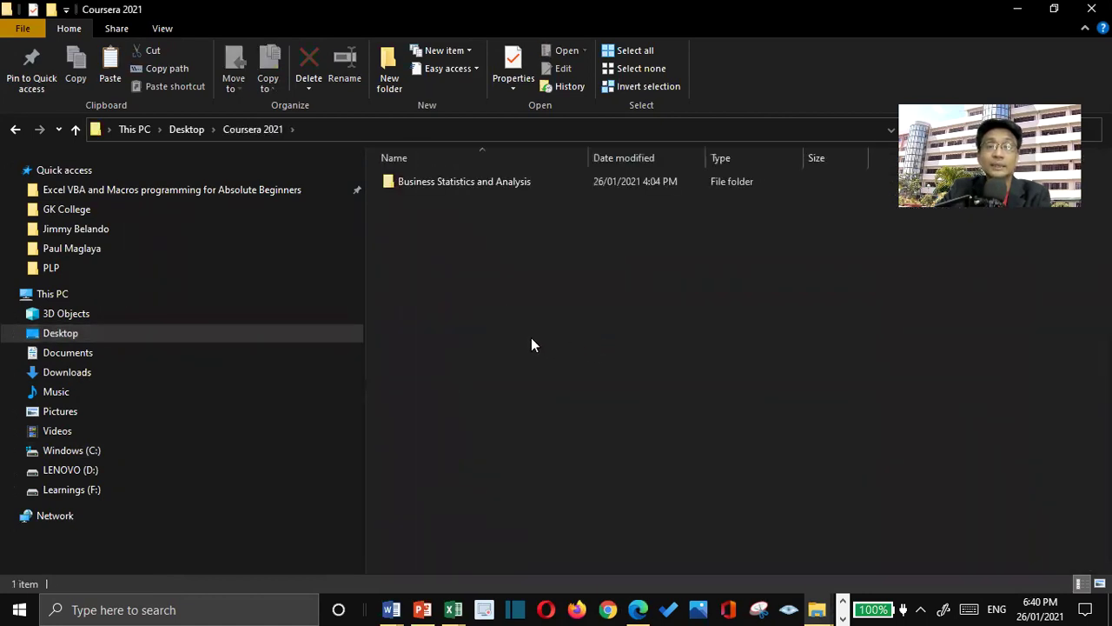
double_click(478, 181)
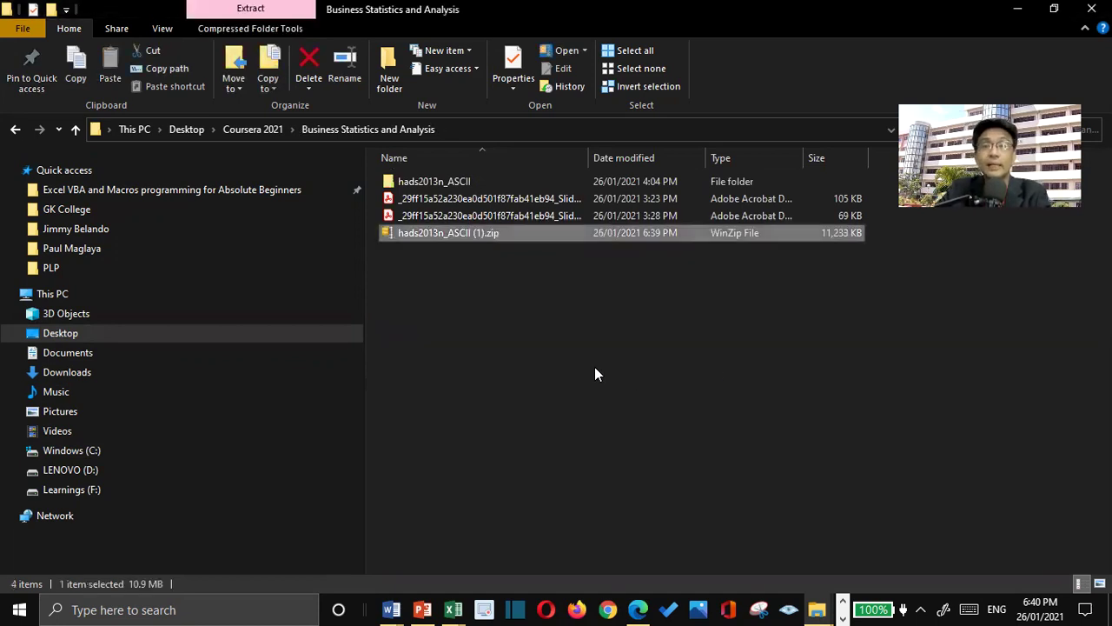
double_click(449, 235)
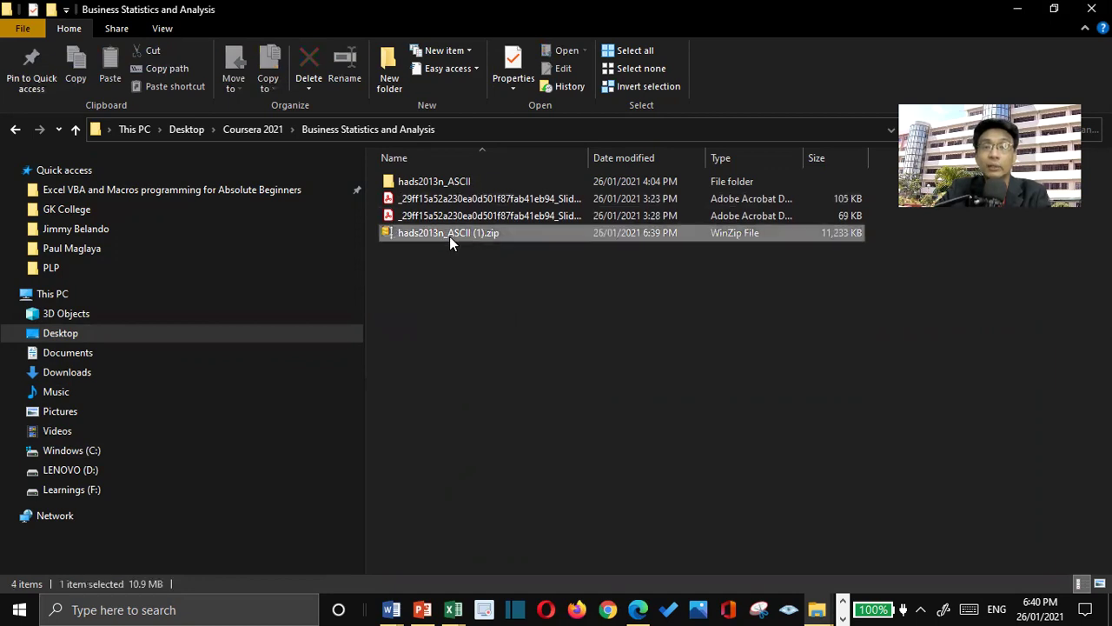
Step: Extract hads2013n_ASCII (1).zip with 7-Zip into the course folder
right_click(451, 238)
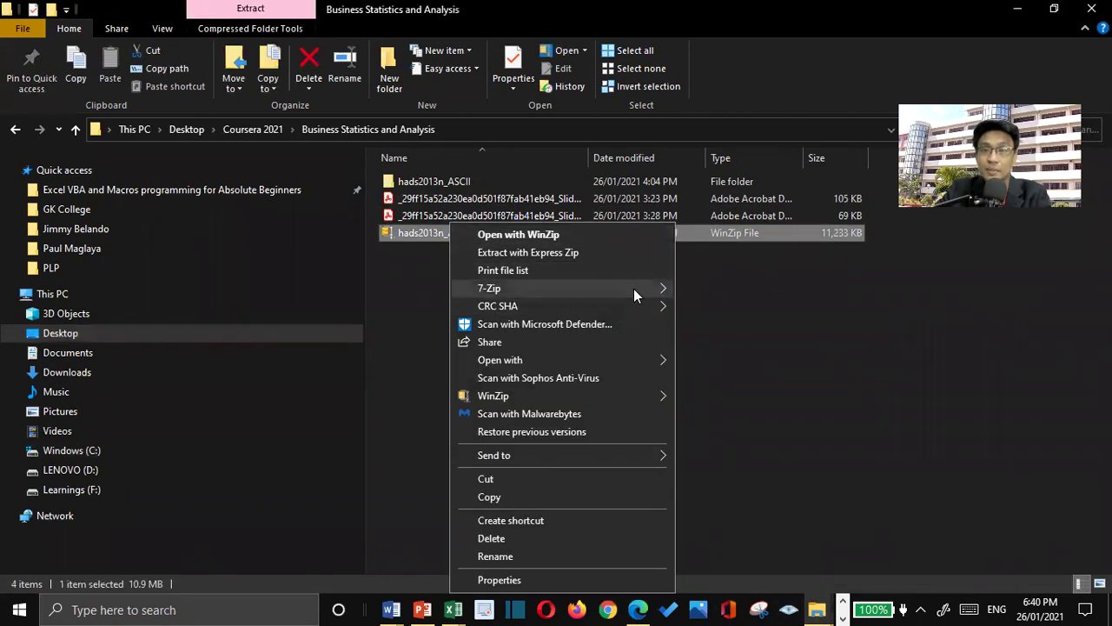
mouse_move(633, 294)
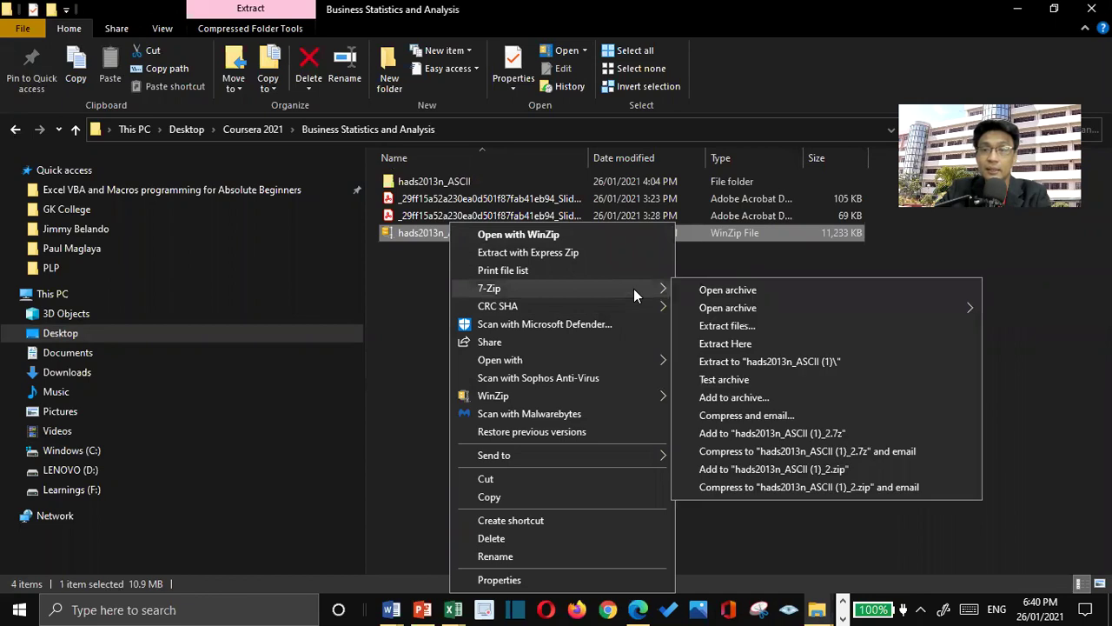
click(799, 326)
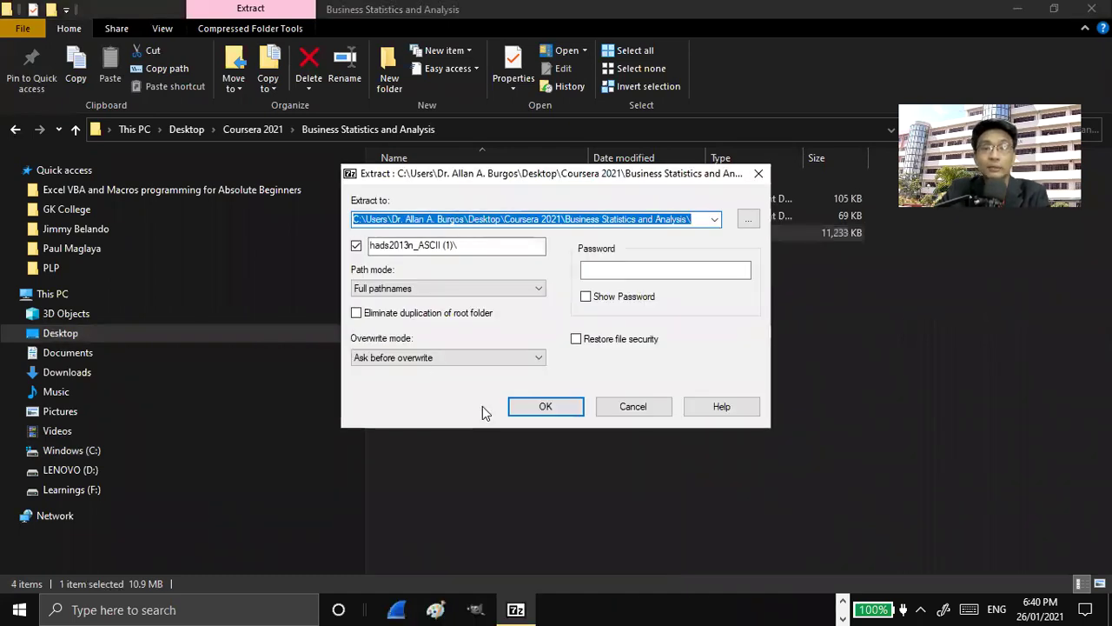
click(554, 415)
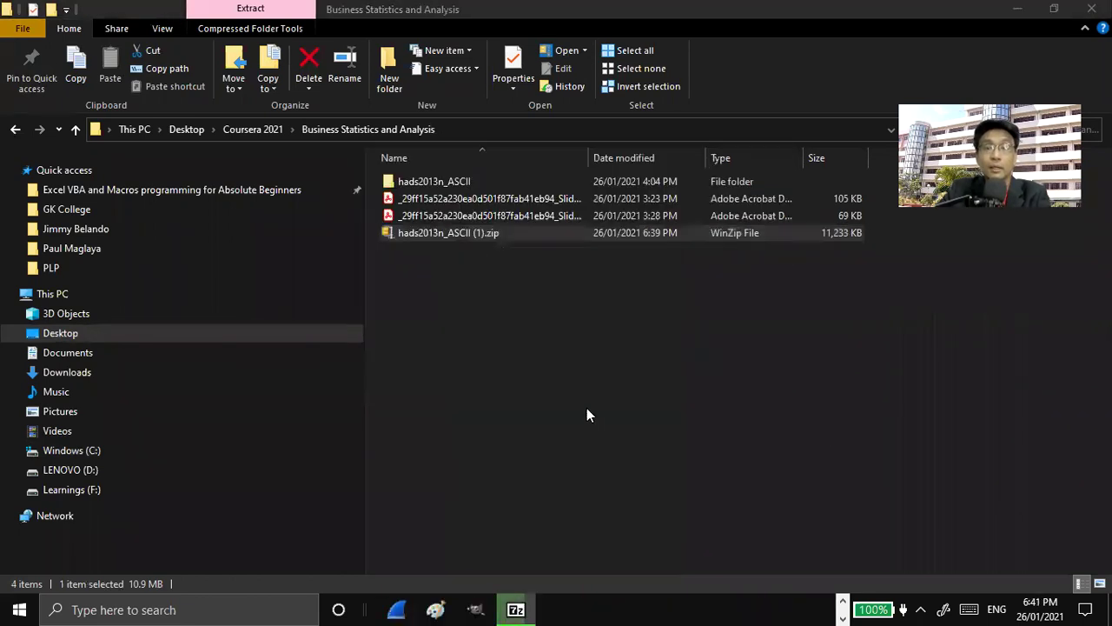
Step: Open the extracted hads2013n_ASCII folder and select thads2013n.txt
click(473, 184)
key(Return)
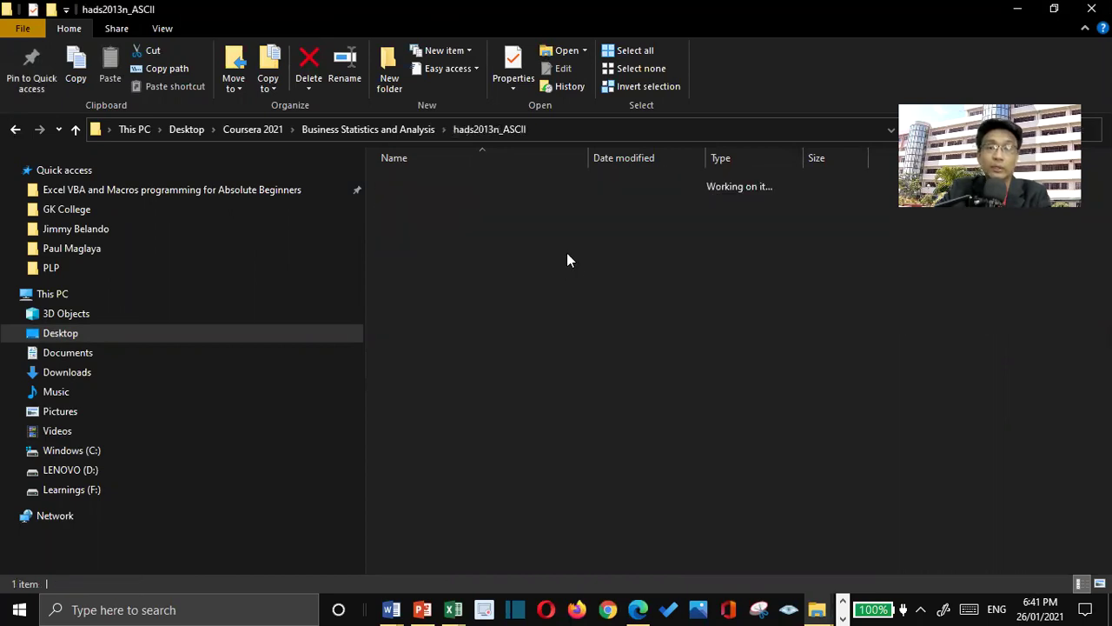
click(420, 184)
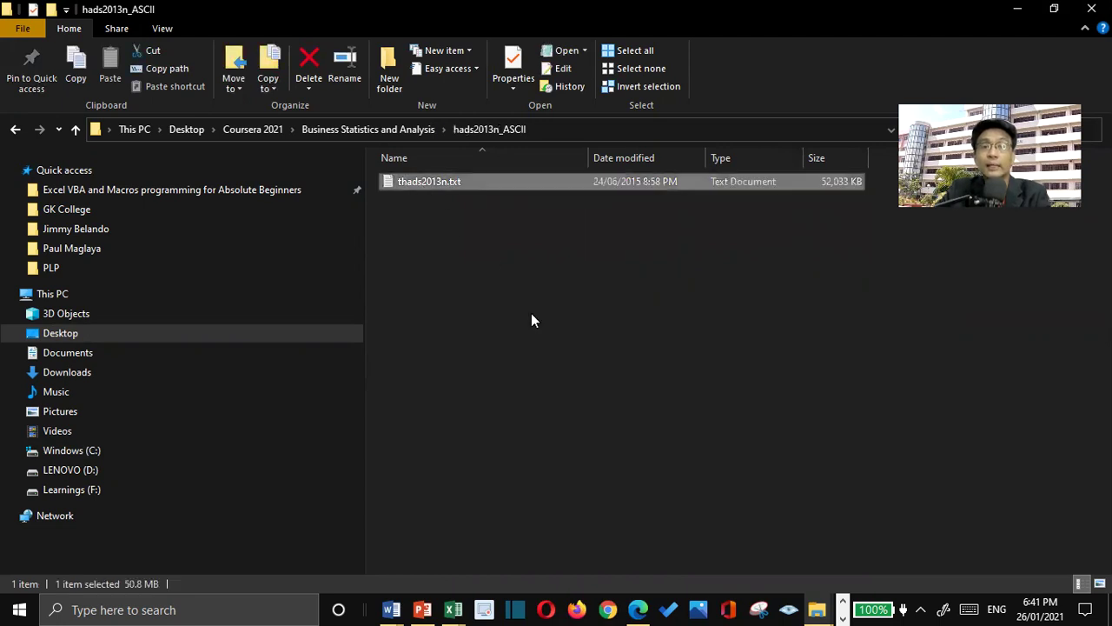
click(530, 313)
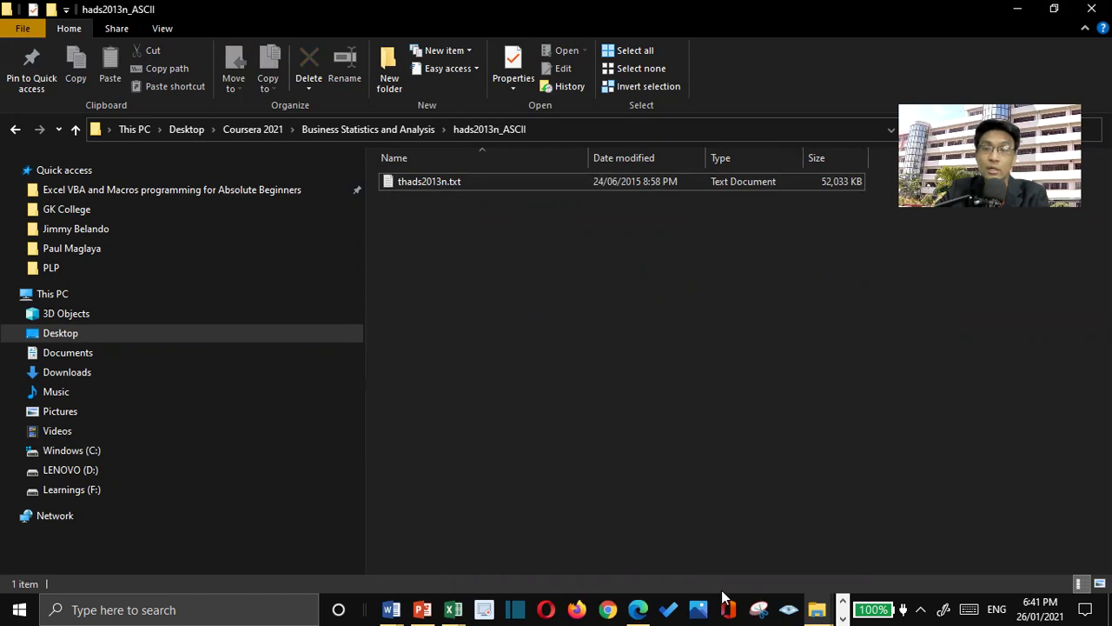
key(alt)
mouse_move(638, 608)
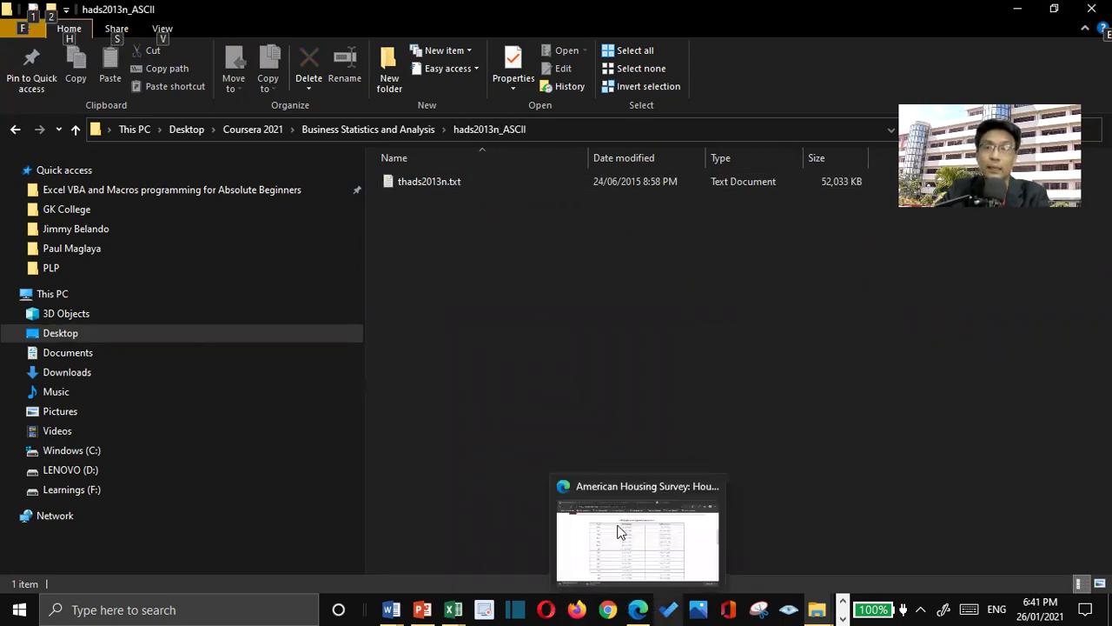
Step: Bring the Edge window with the American Housing Survey page to the front
click(695, 567)
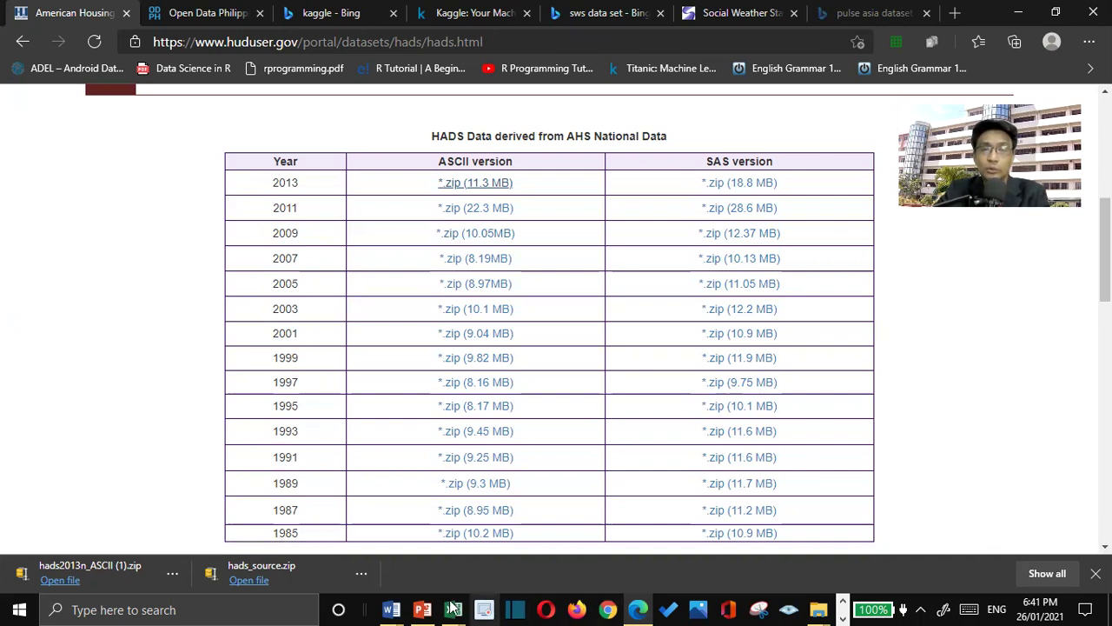
Step: Switch to the blank Book2 workbook and bring up FILE > Open
mouse_move(453, 608)
click(1078, 564)
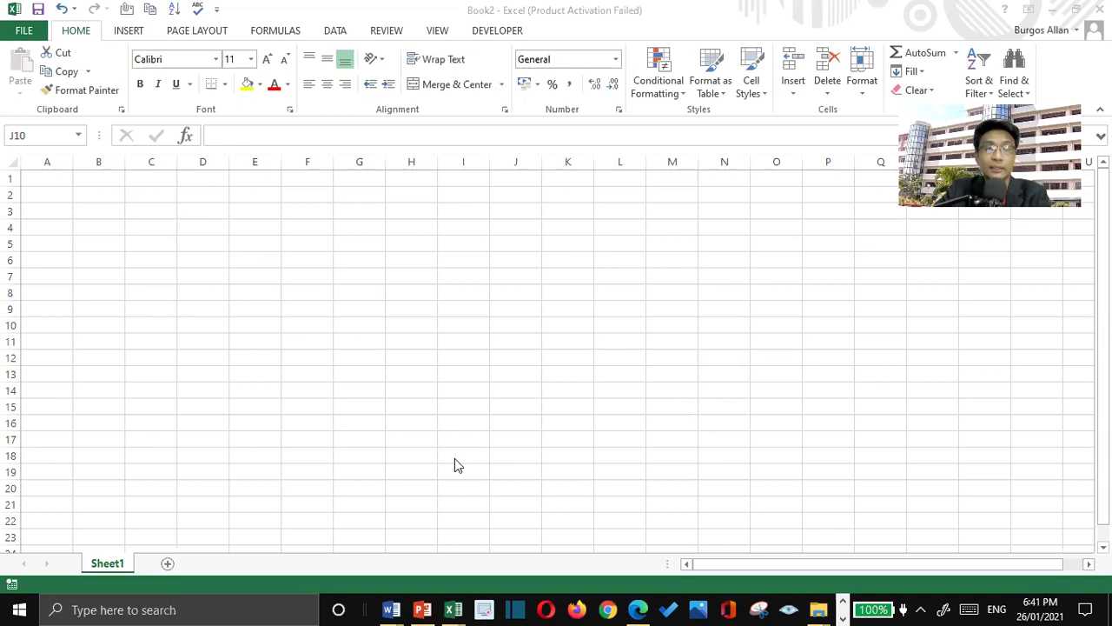
click(26, 31)
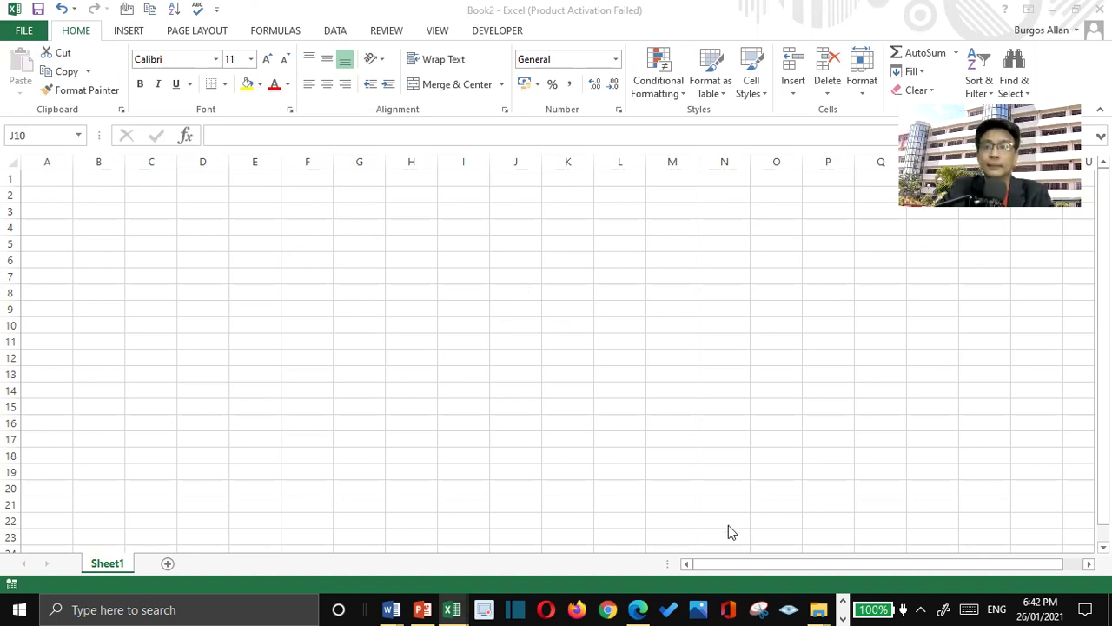
click(27, 30)
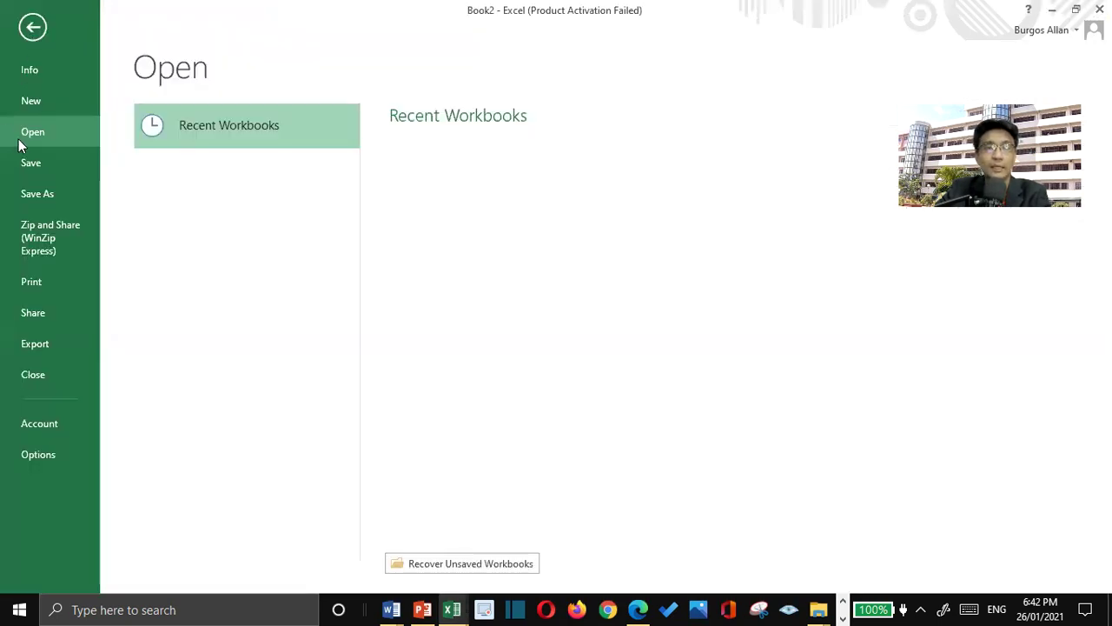
key(Escape)
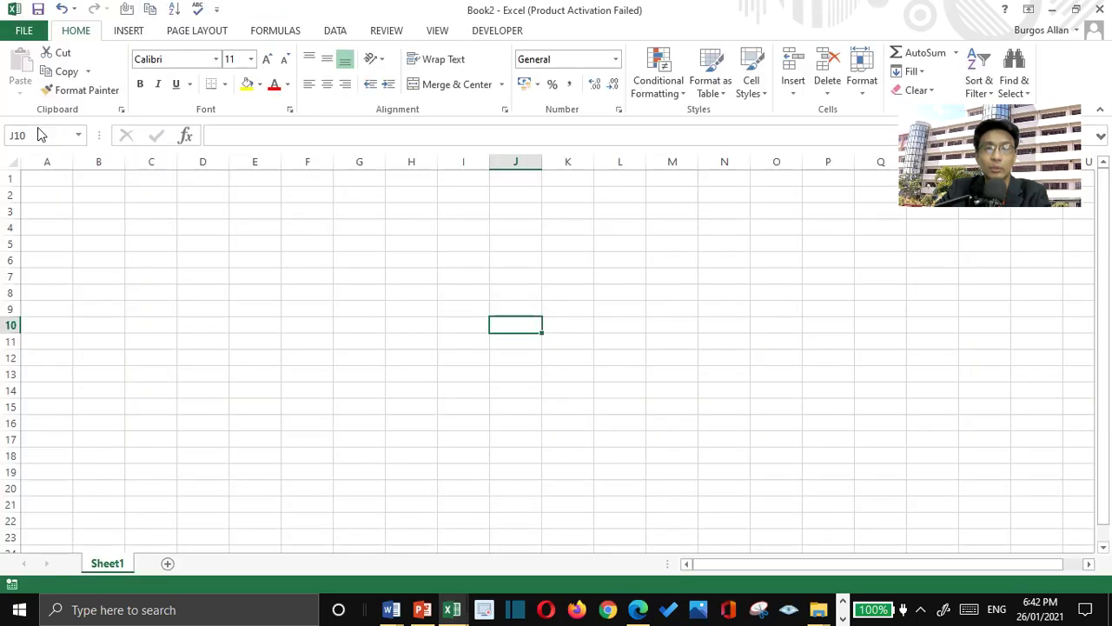
click(31, 35)
click(33, 36)
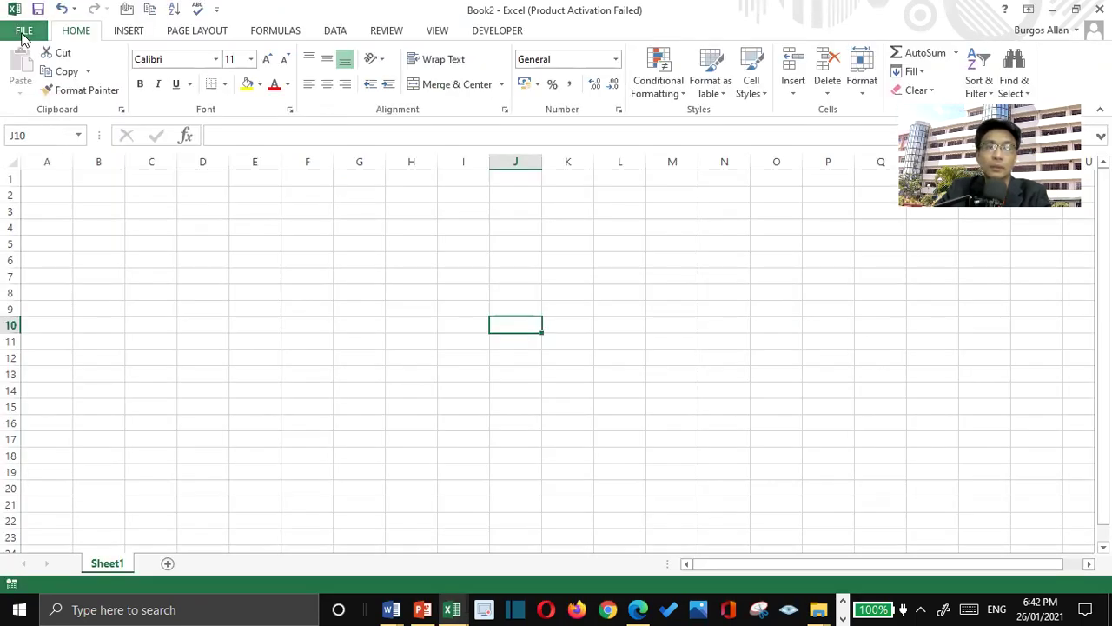
click(24, 33)
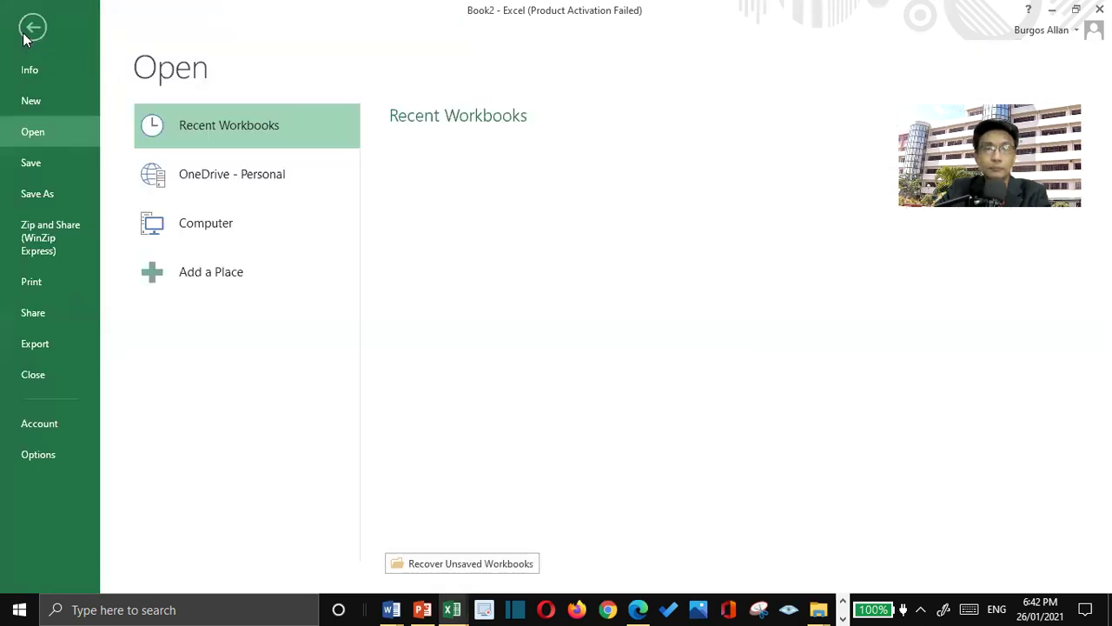
Step: Browse to the recent hads2013n_ASCII folder and filter to Text Files (*.prn;*.txt;*.csv)
click(227, 241)
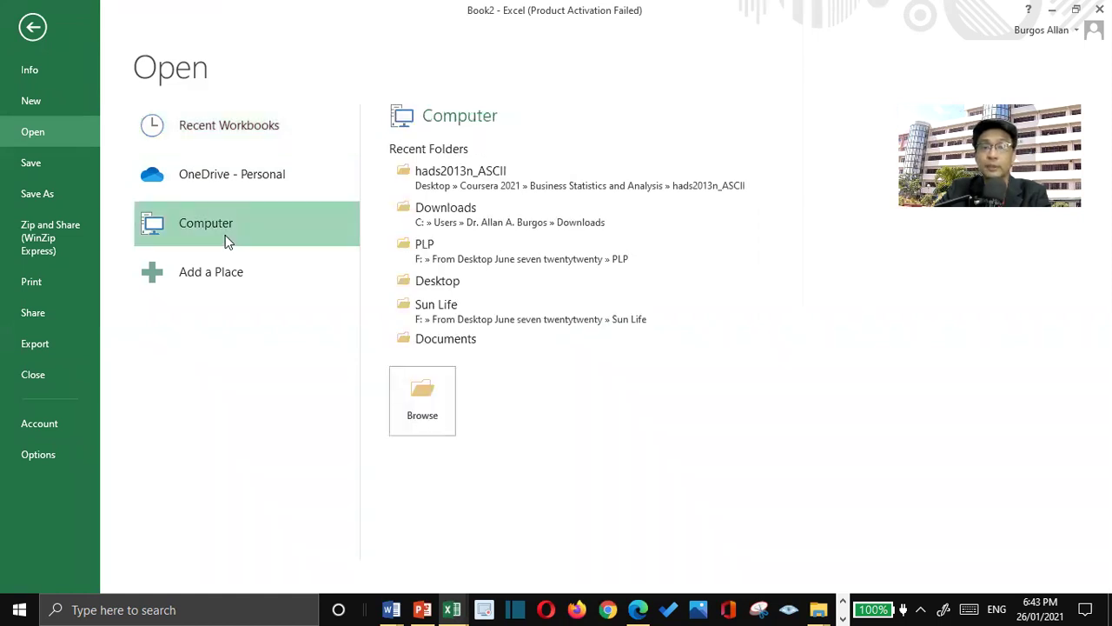
click(513, 179)
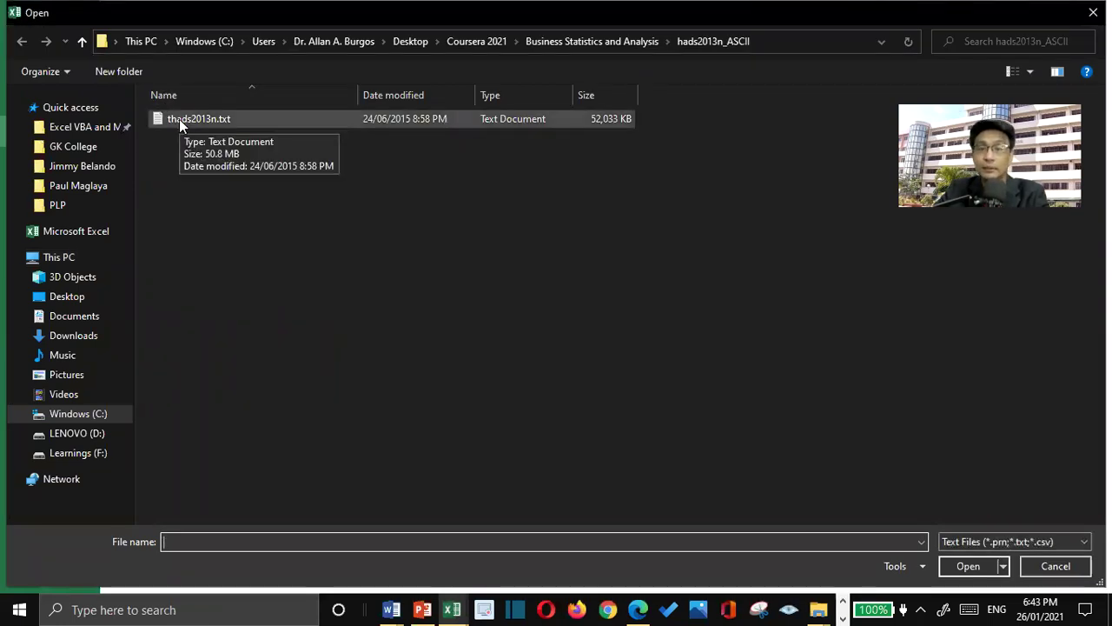
click(1006, 544)
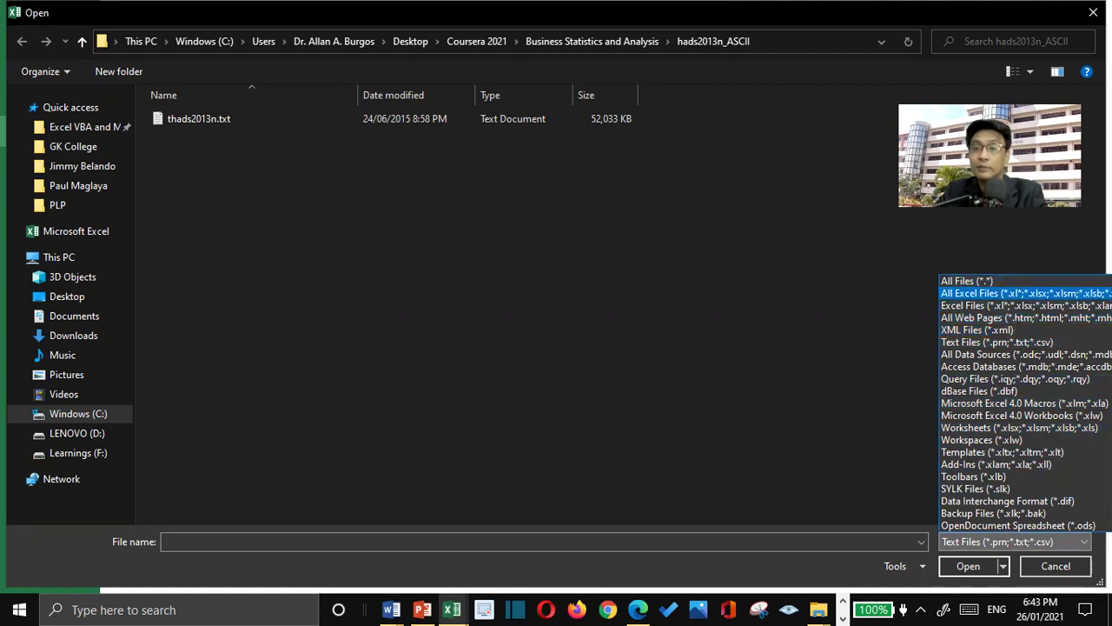
click(1086, 294)
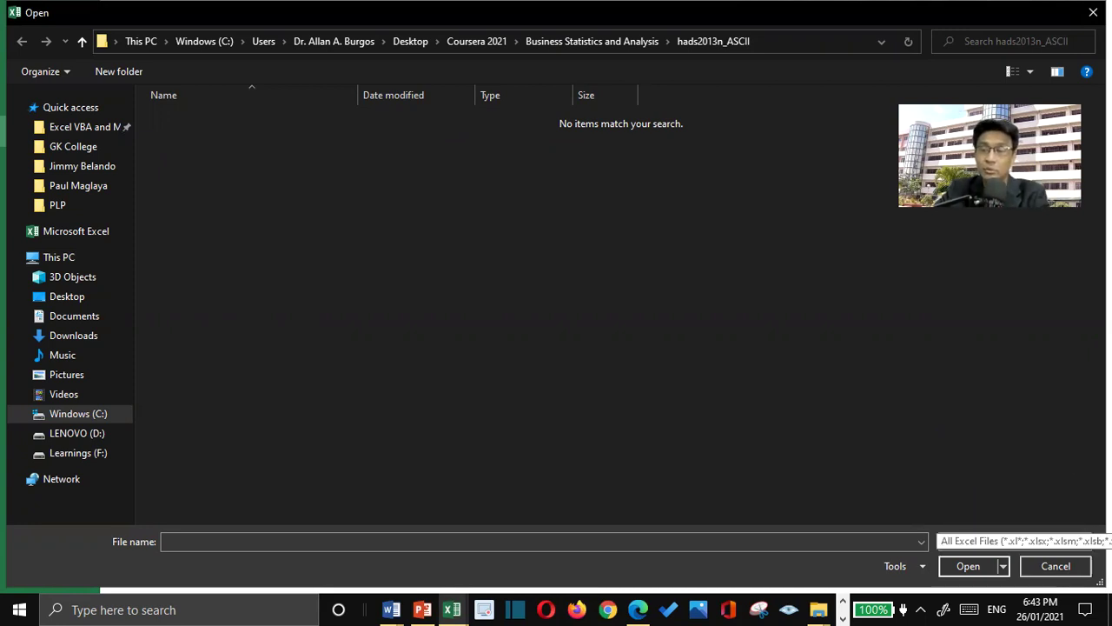
click(1043, 541)
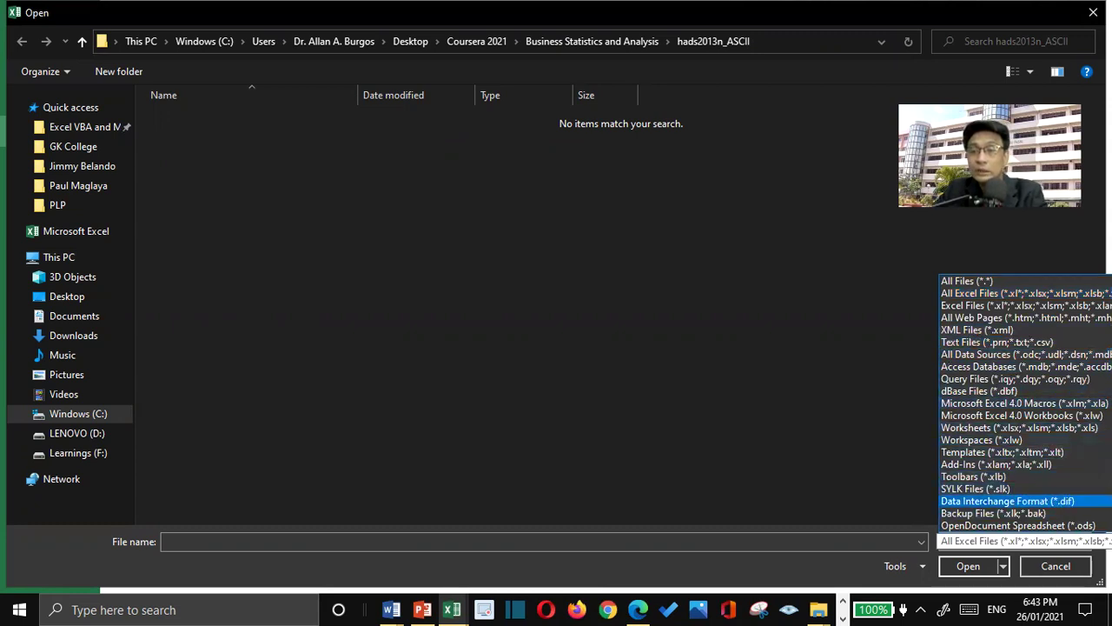
click(999, 343)
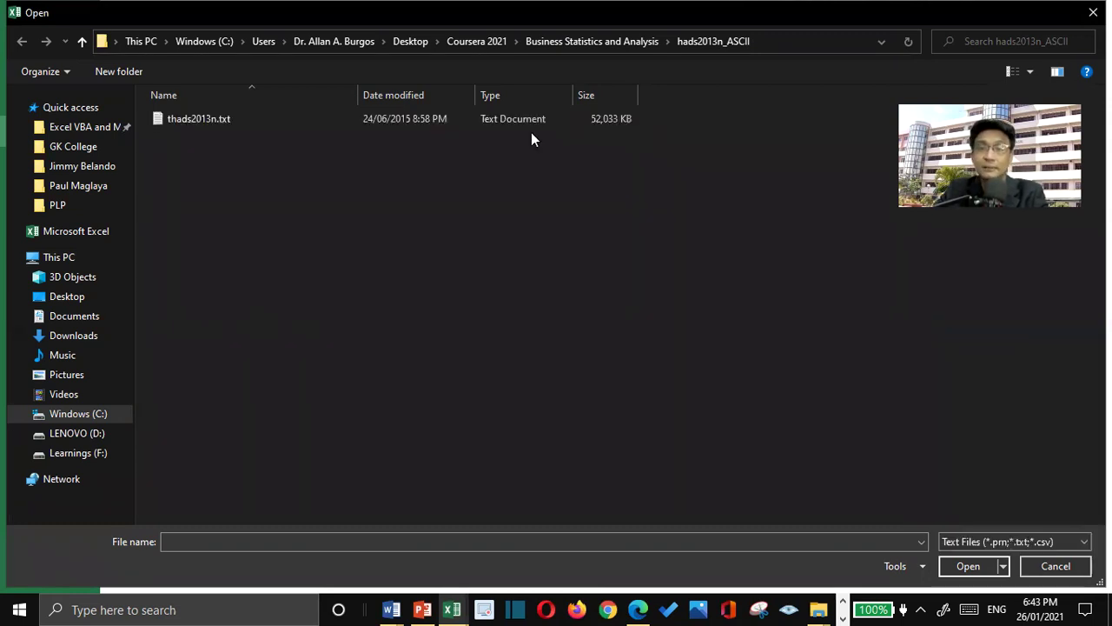
Step: Open thads2013n.txt in the Text Import Wizard as delimited data split on commas instead of tabs
double_click(208, 122)
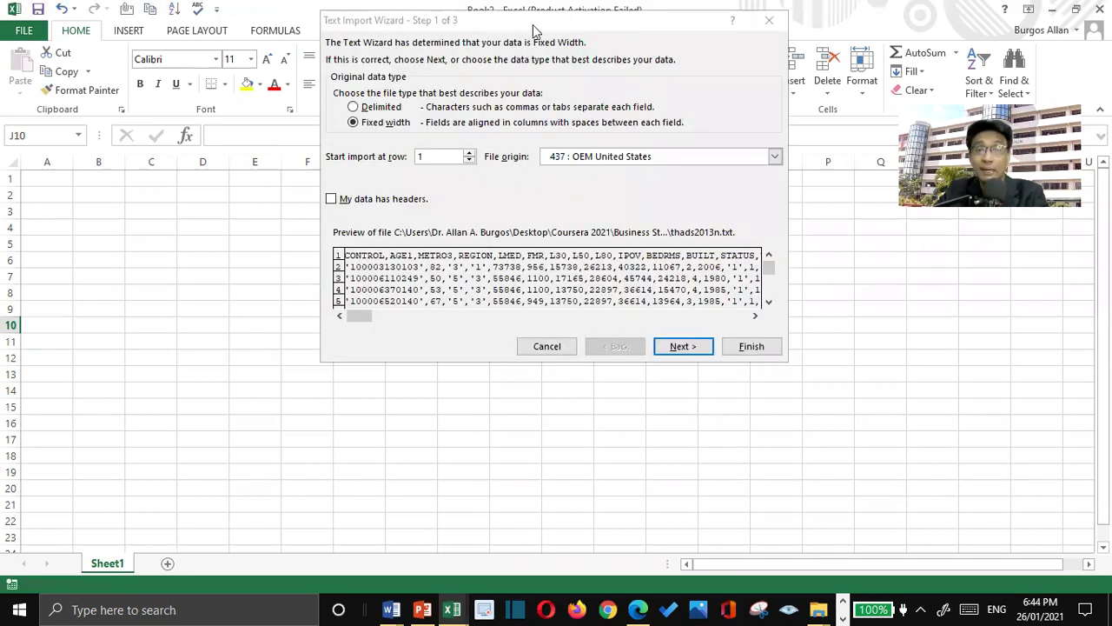
drag(534, 30, 540, 104)
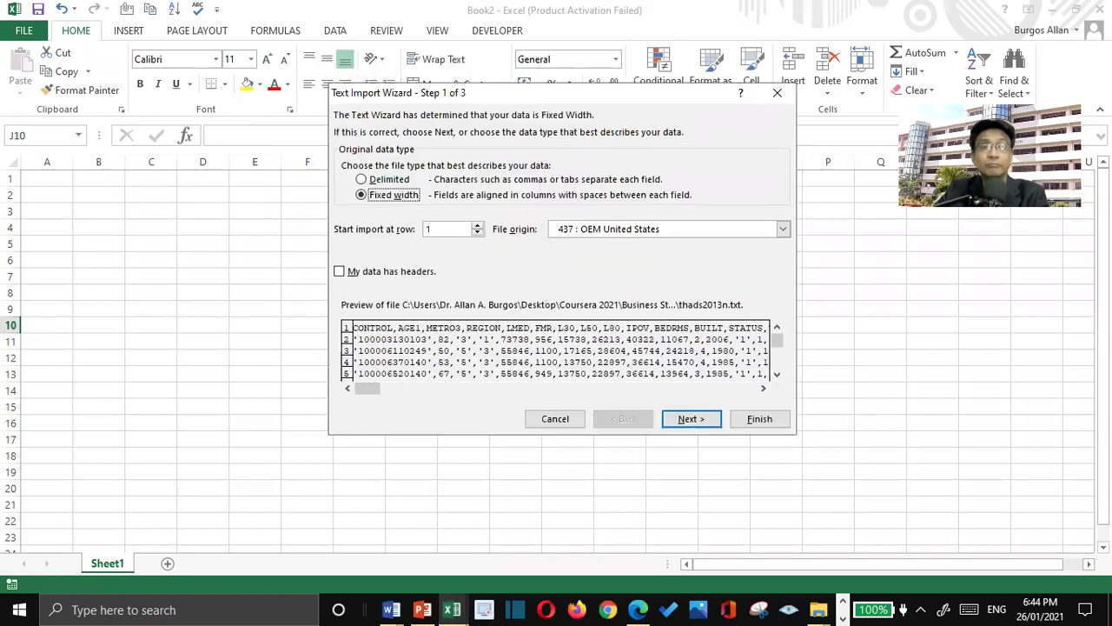
click(390, 181)
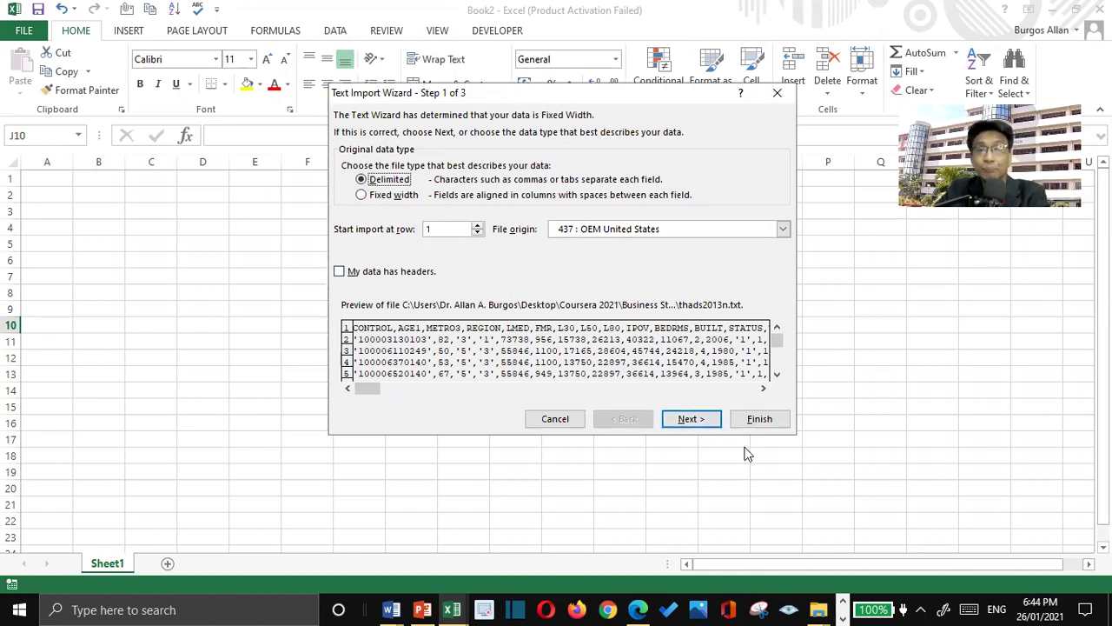
click(691, 420)
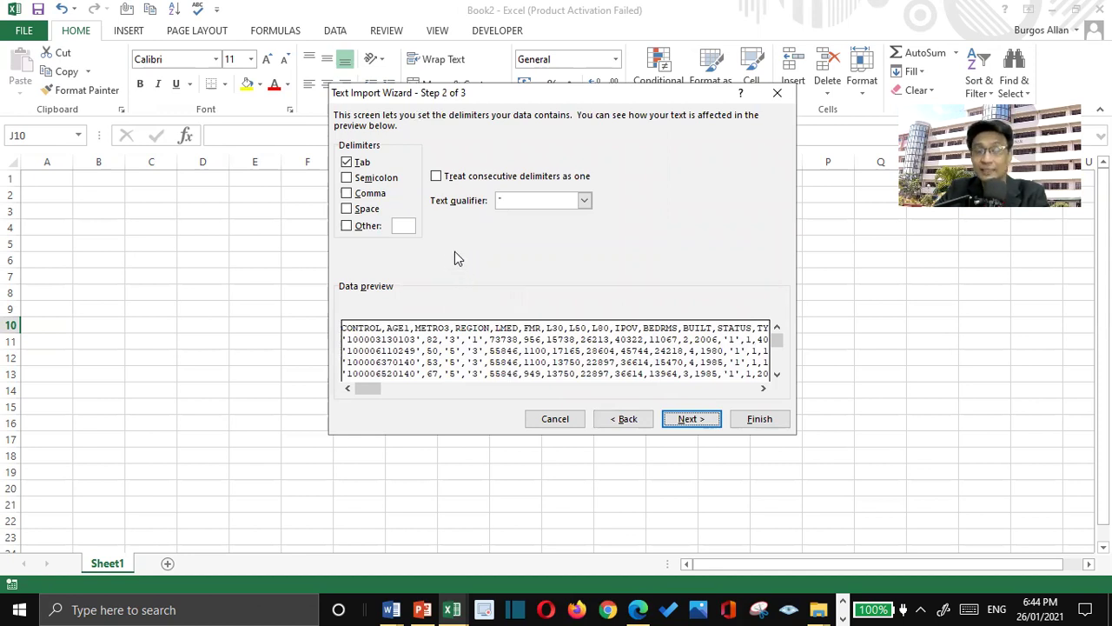
click(347, 163)
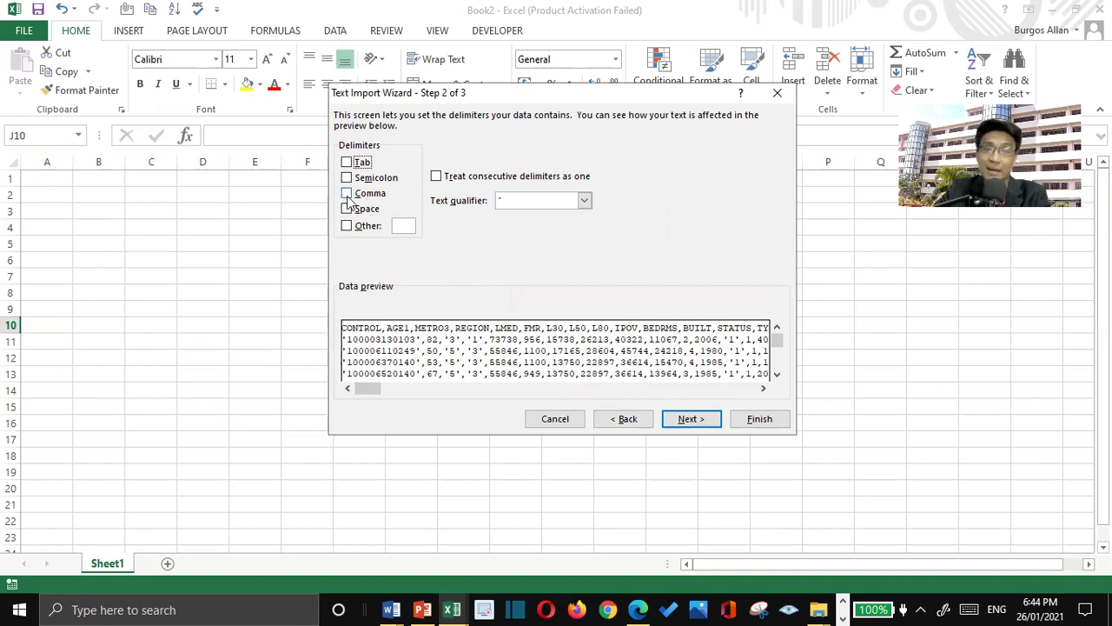
click(347, 194)
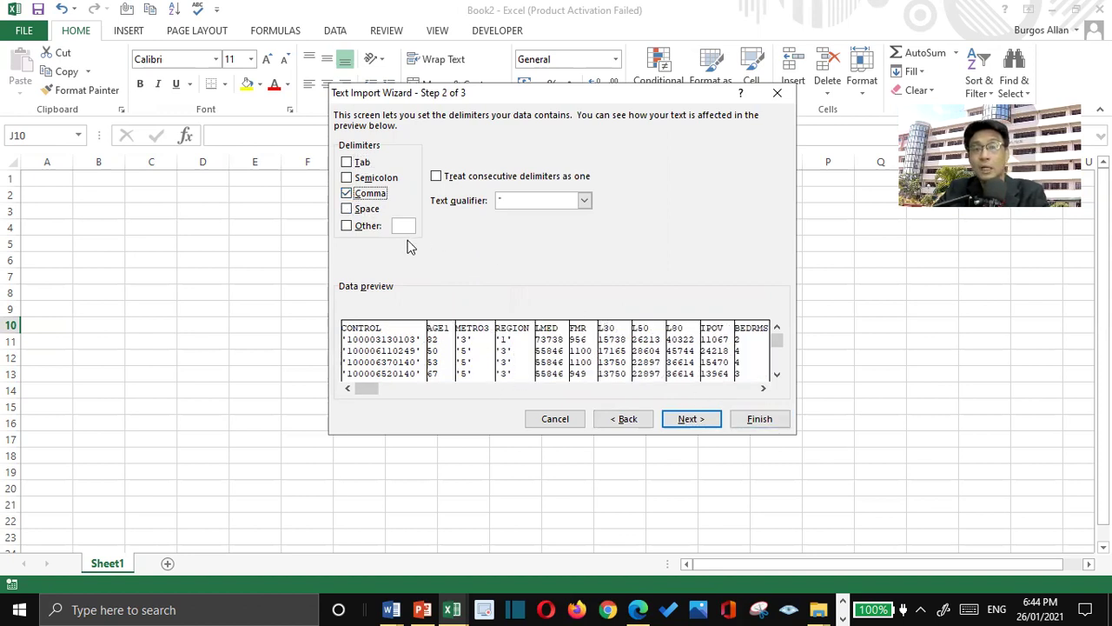
click(687, 419)
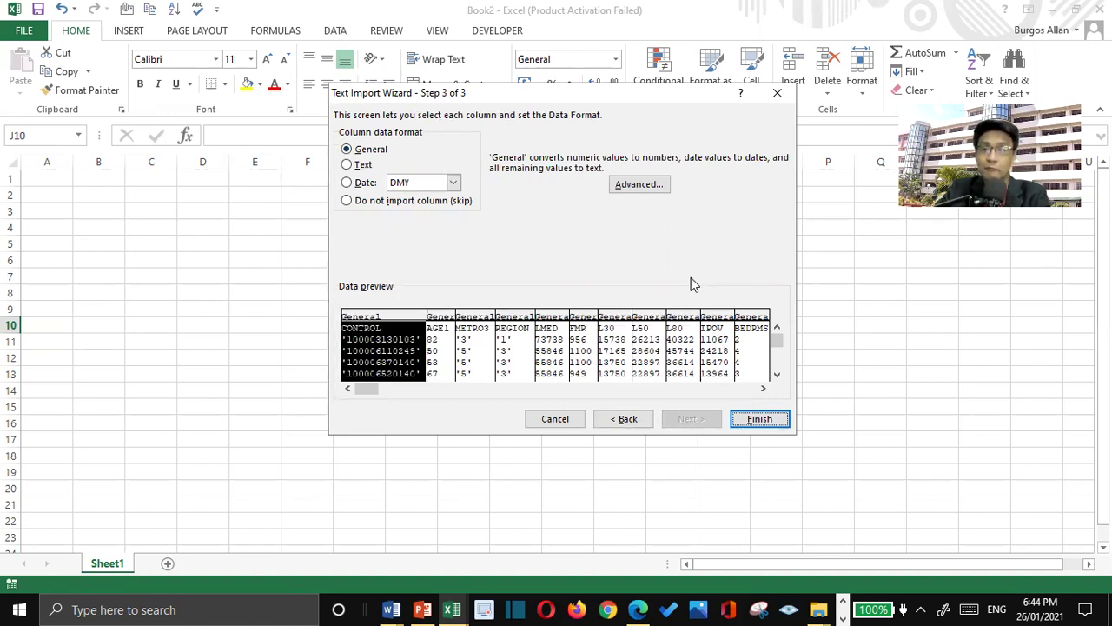
Step: Finish importing thads2013n.txt so its columns CONTROL, AGE1, METRO3 and more fill a worksheet
click(759, 420)
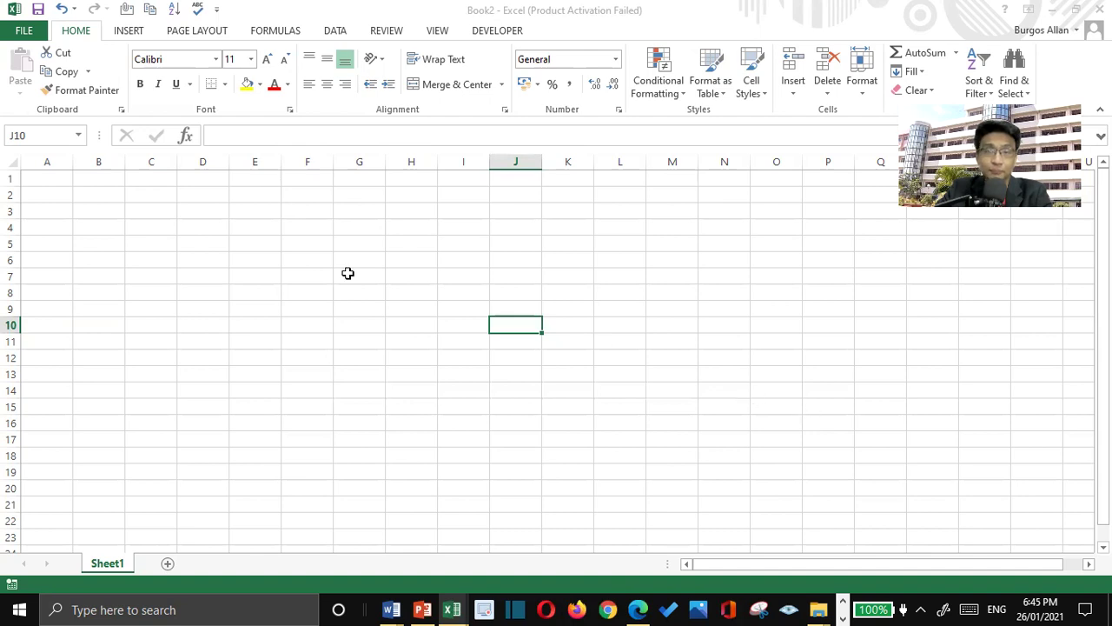
click(385, 320)
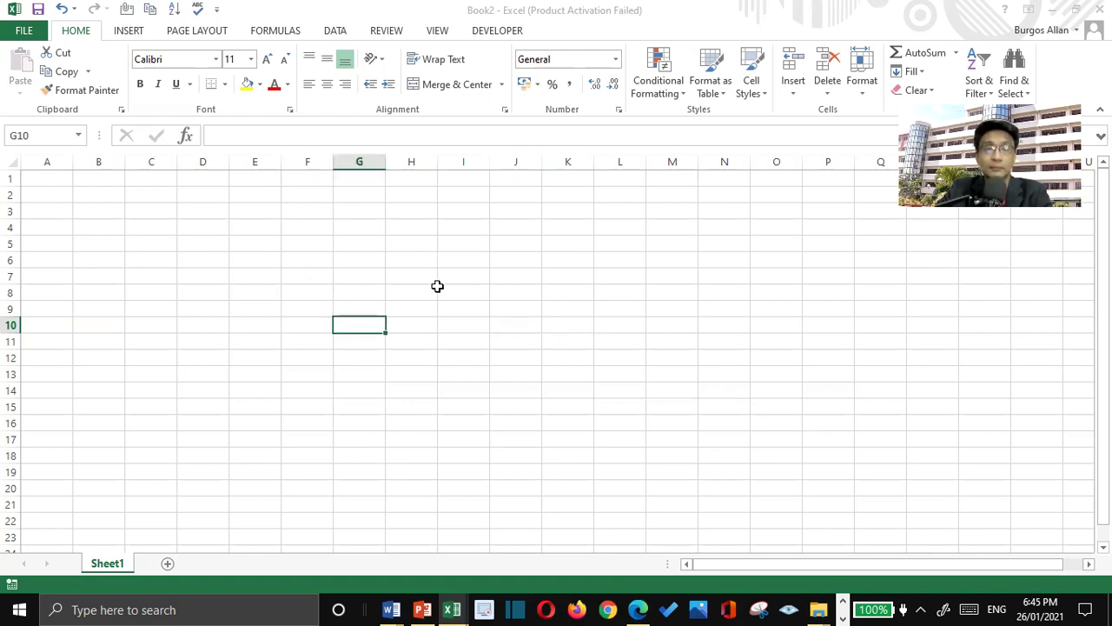
drag(433, 287, 441, 288)
click(507, 418)
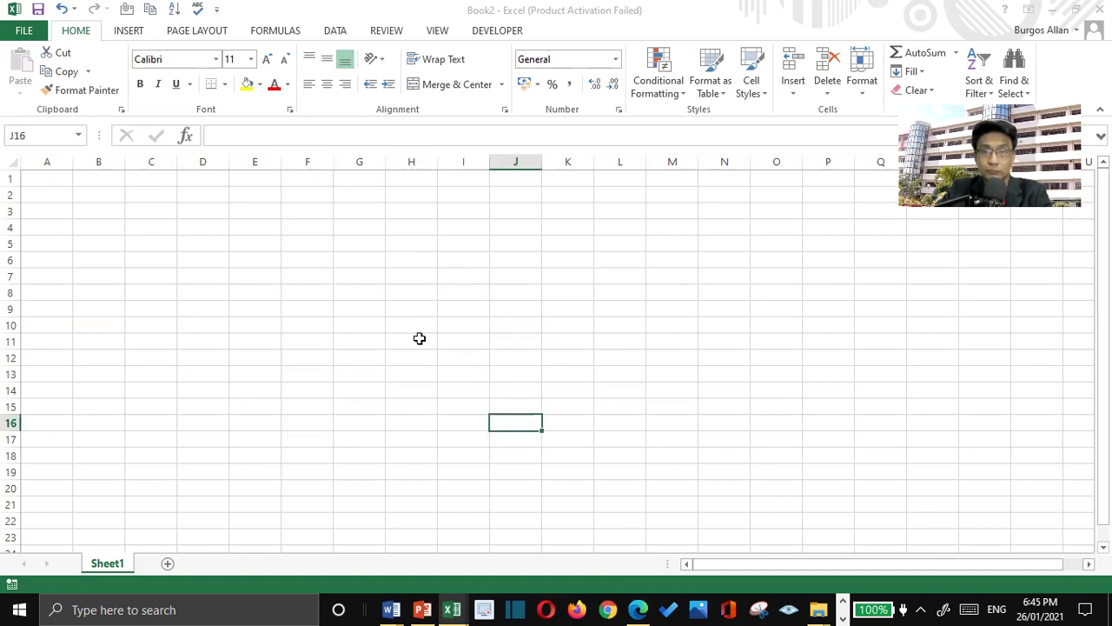
click(373, 353)
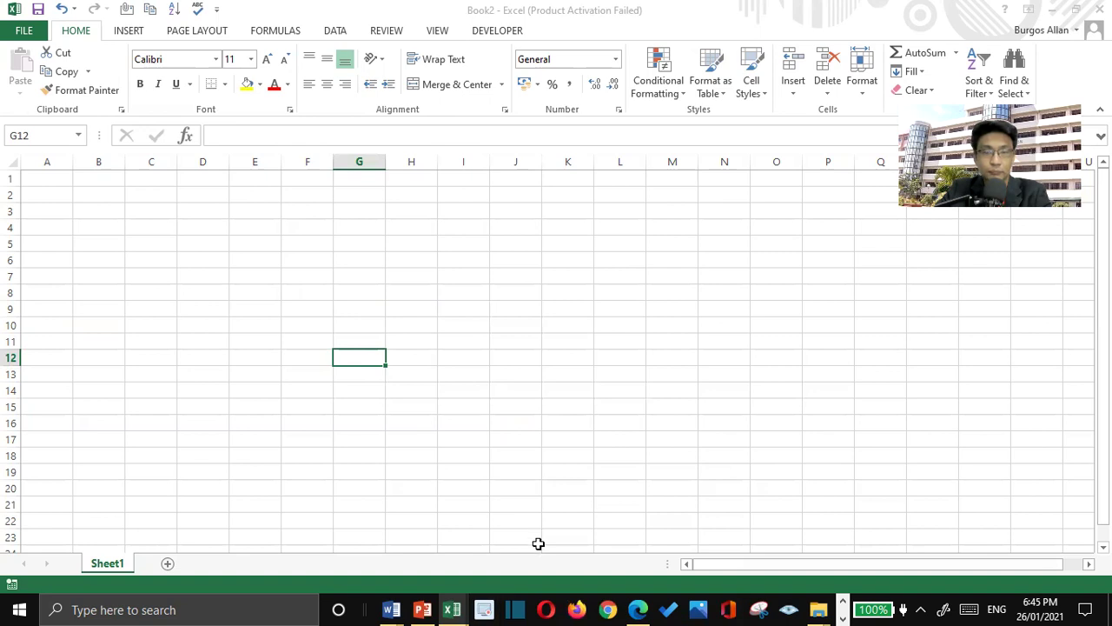
Step: Switch from the blank Book2 workbook back to the thads2013n.txt workbook window
mouse_move(452, 609)
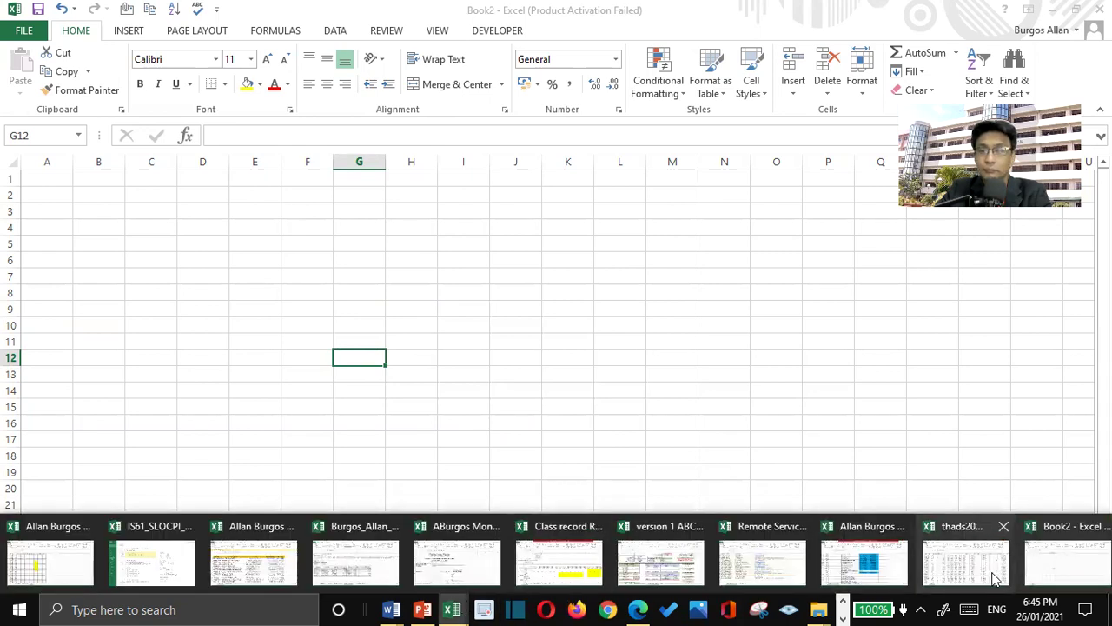
click(1055, 561)
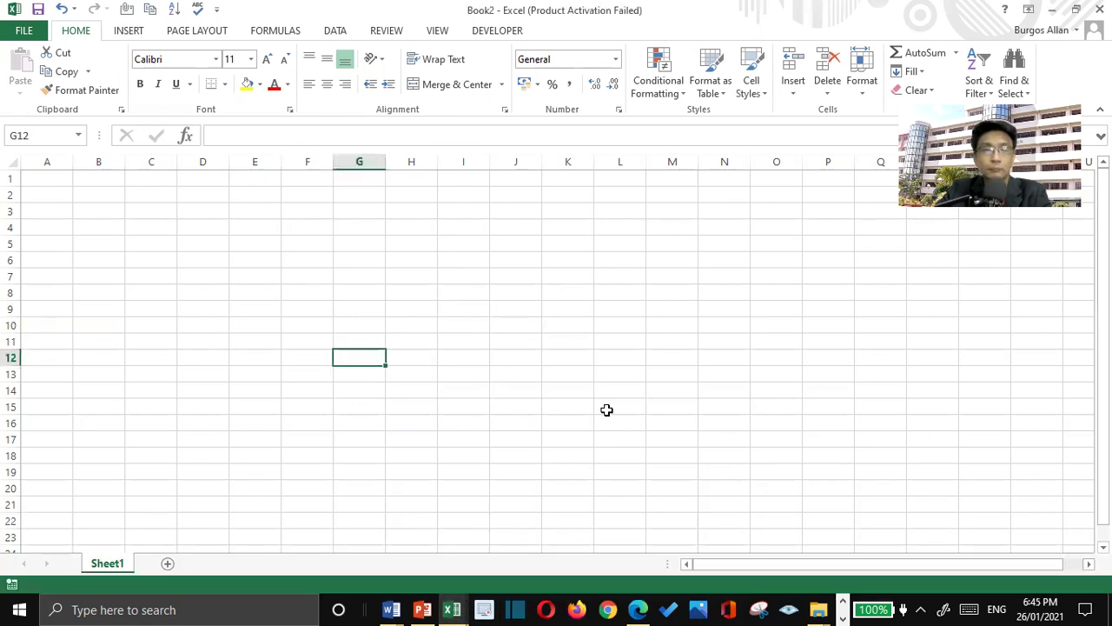
click(471, 384)
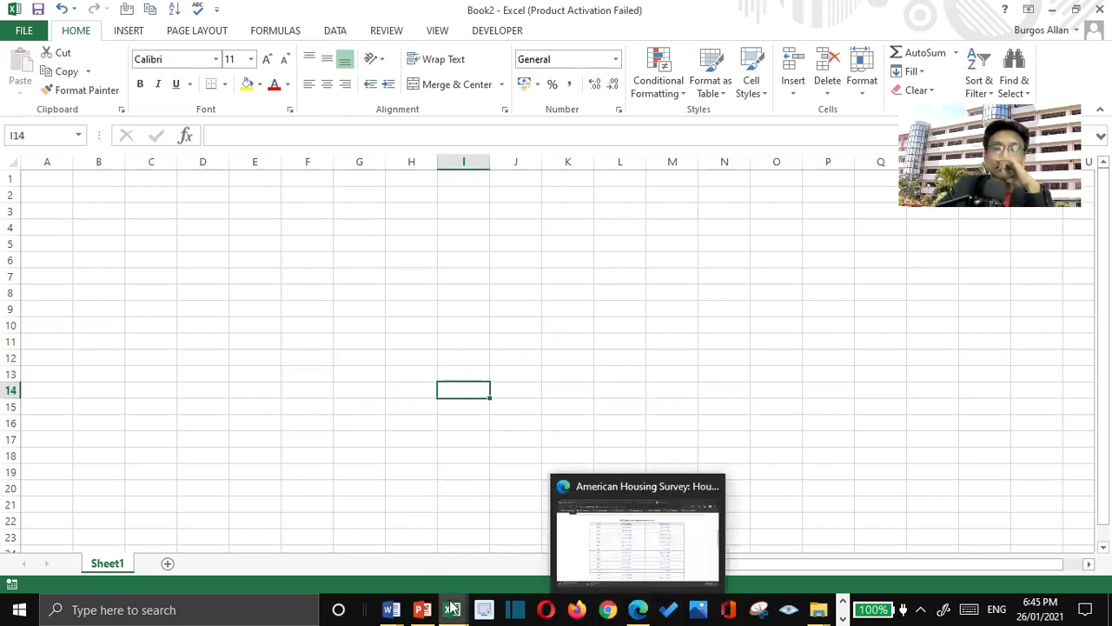
mouse_move(470, 608)
click(978, 567)
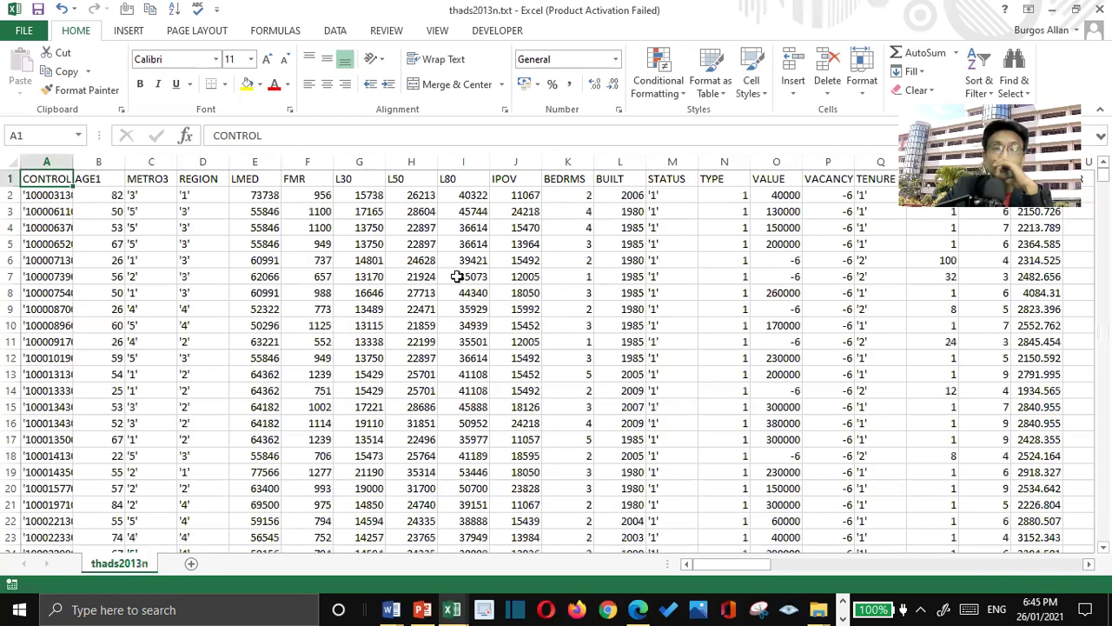
click(432, 288)
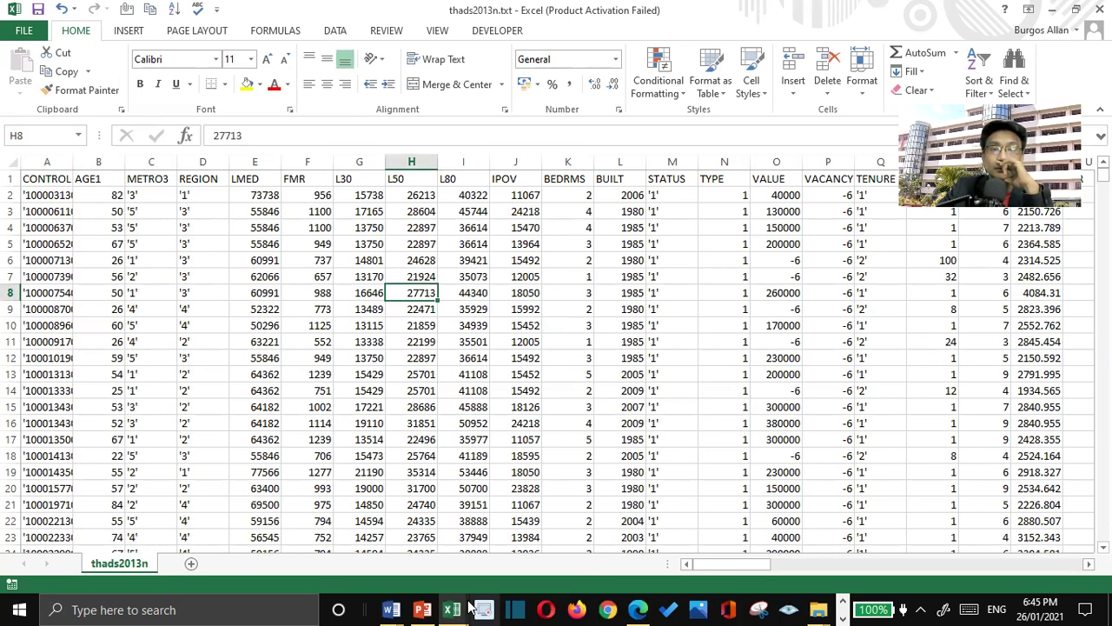
mouse_move(454, 608)
click(1066, 560)
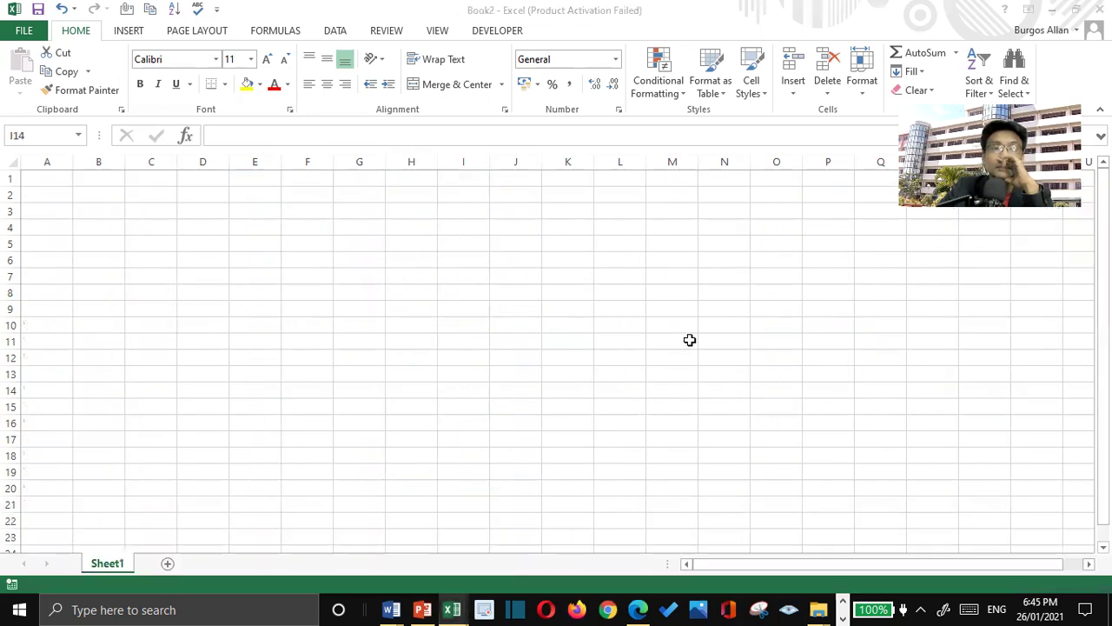
click(419, 342)
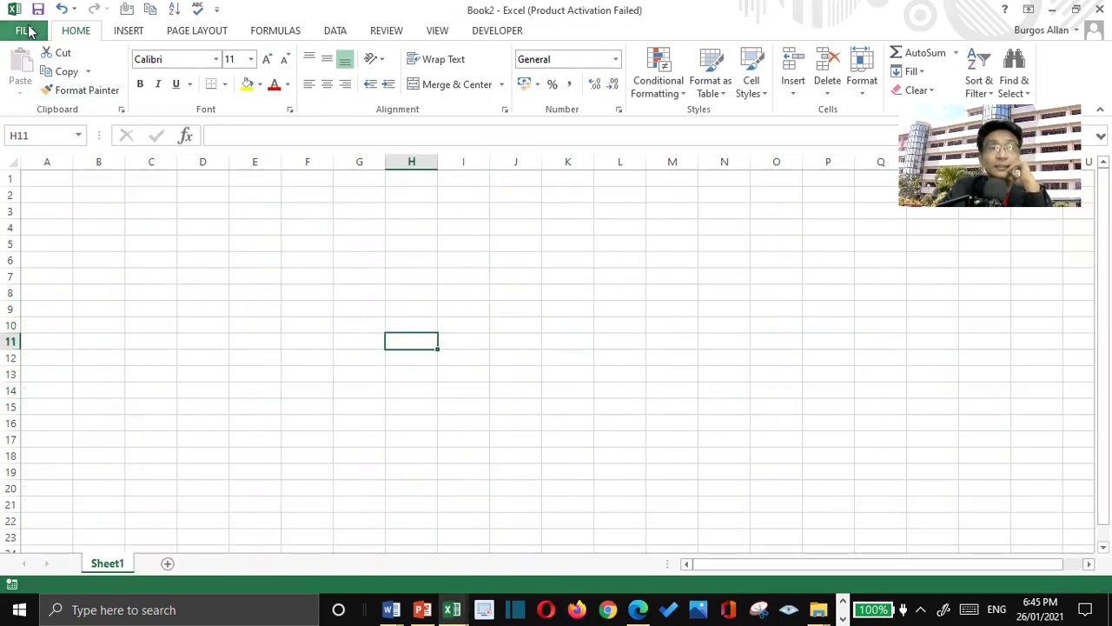
click(24, 30)
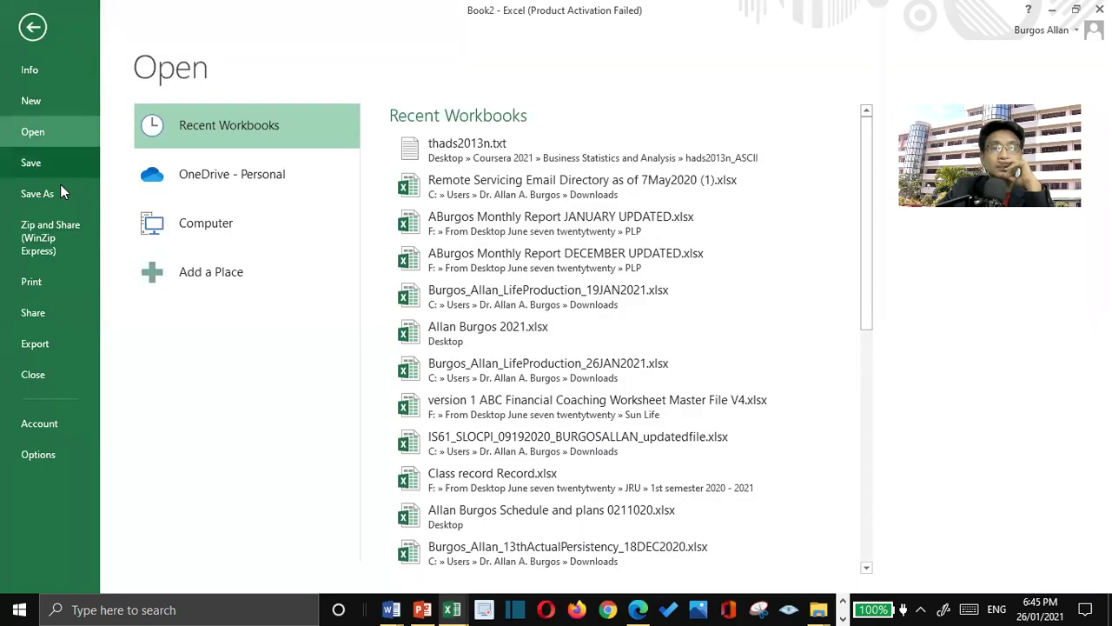
click(543, 157)
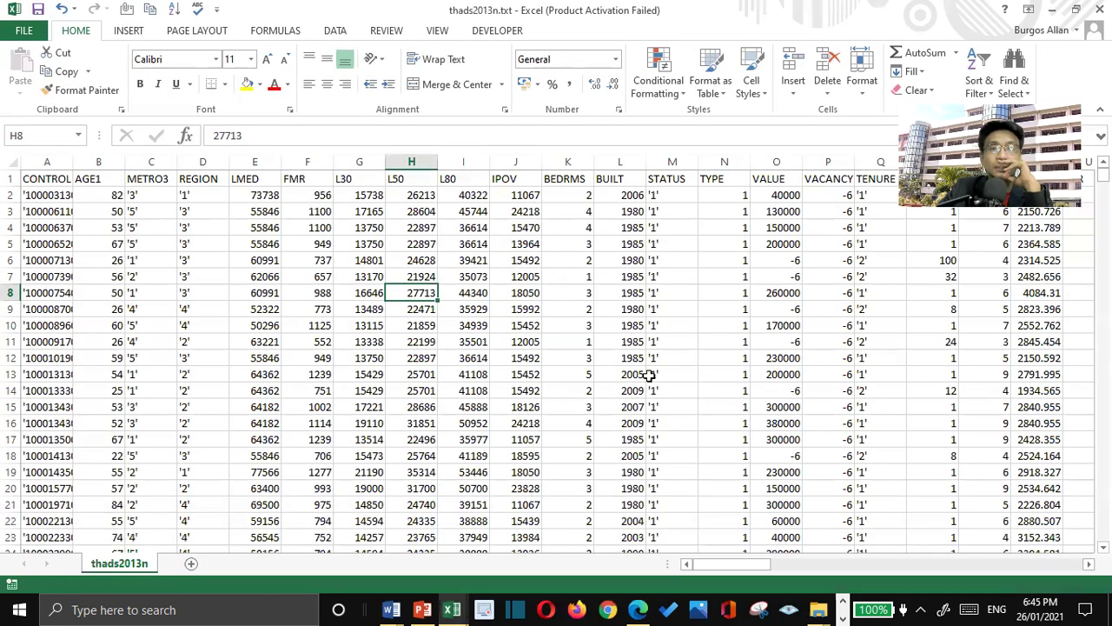
click(465, 388)
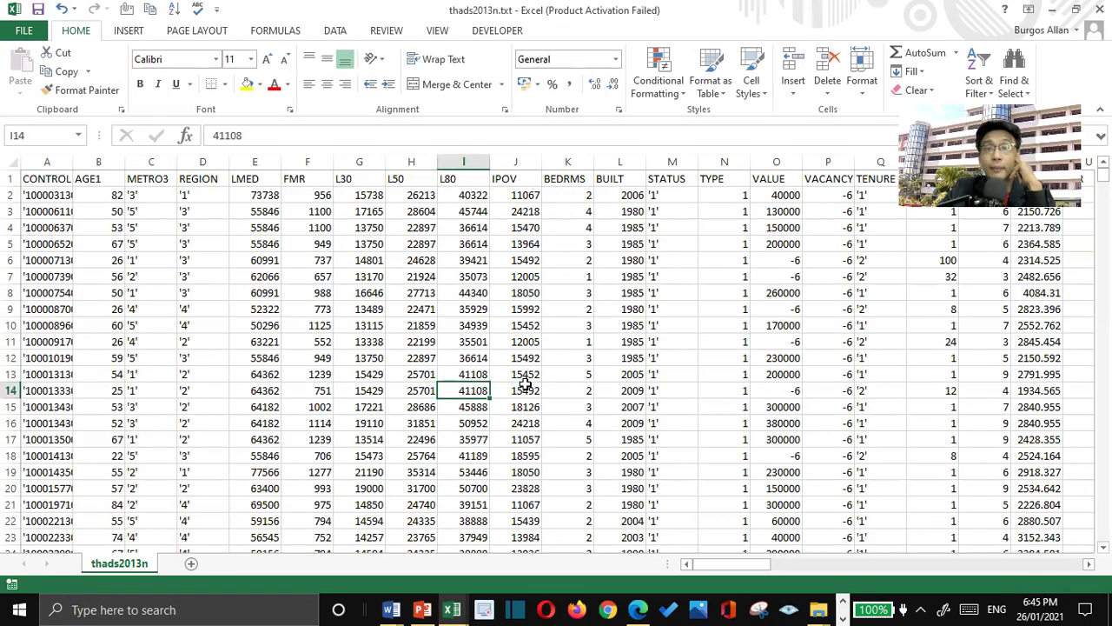
scroll(541, 408, down, 3)
scroll(538, 400, up, 3)
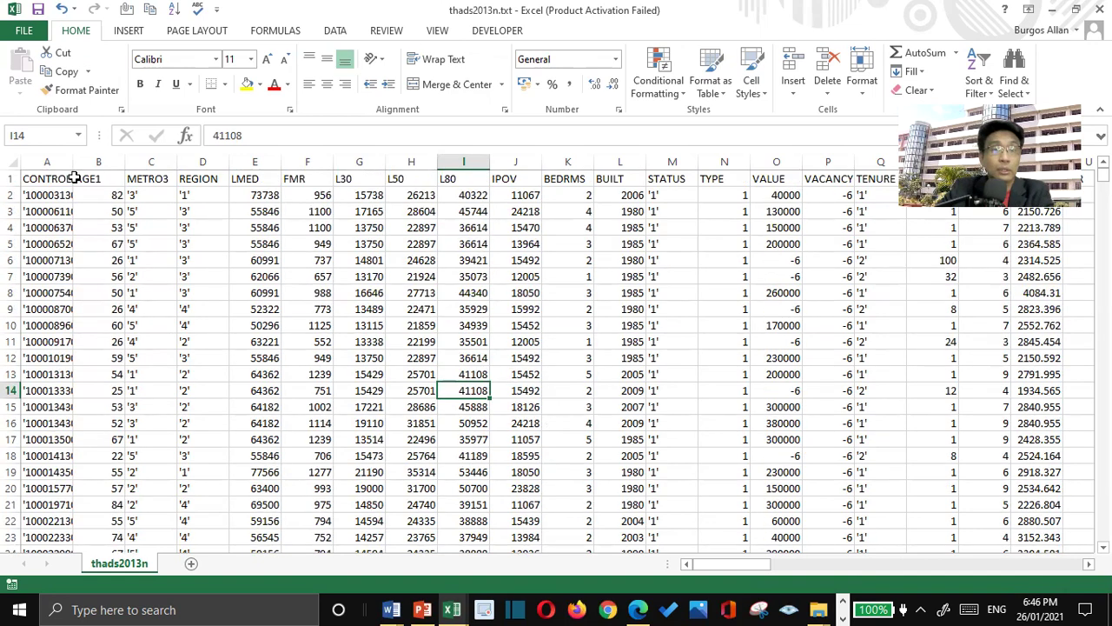
click(244, 341)
click(52, 162)
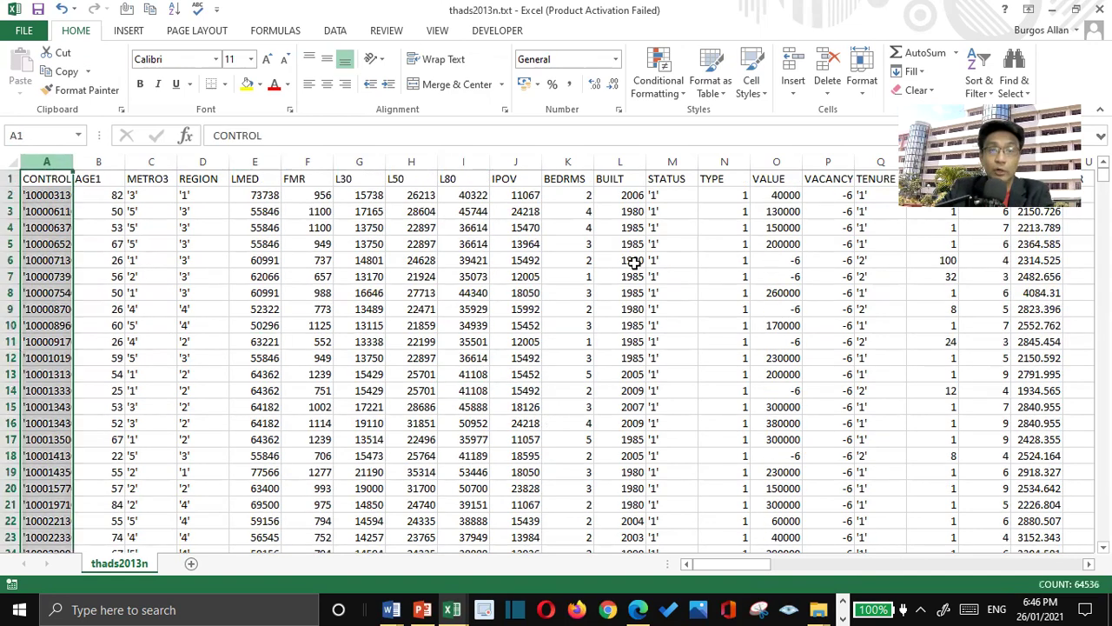
key(Right)
key(Right)
key(Right)
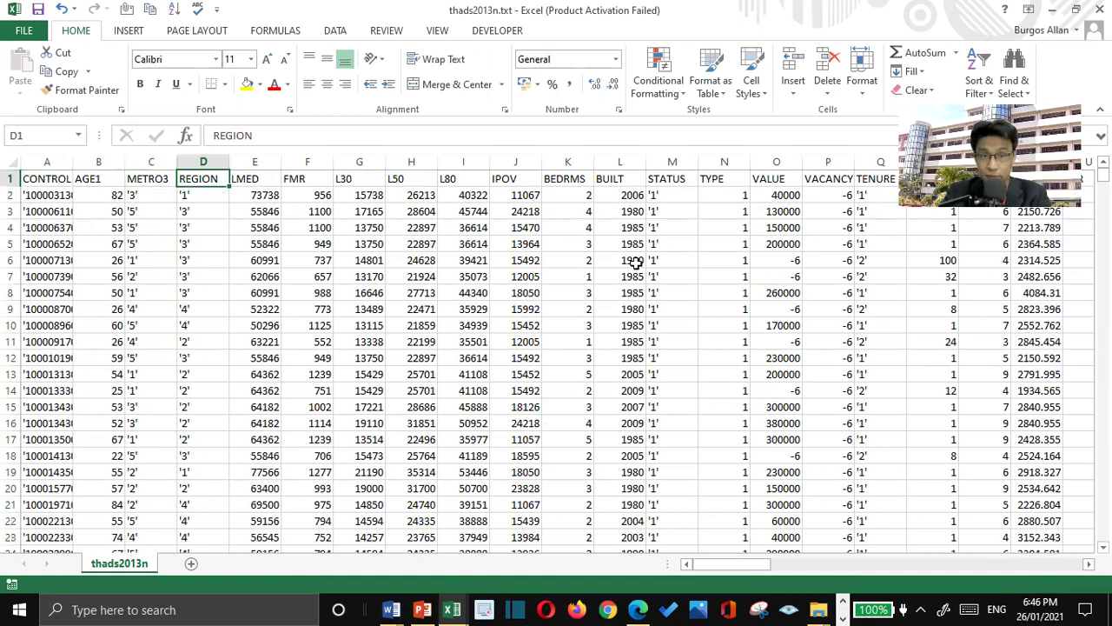
key(Left)
key(Left)
key(Left)
key(Right)
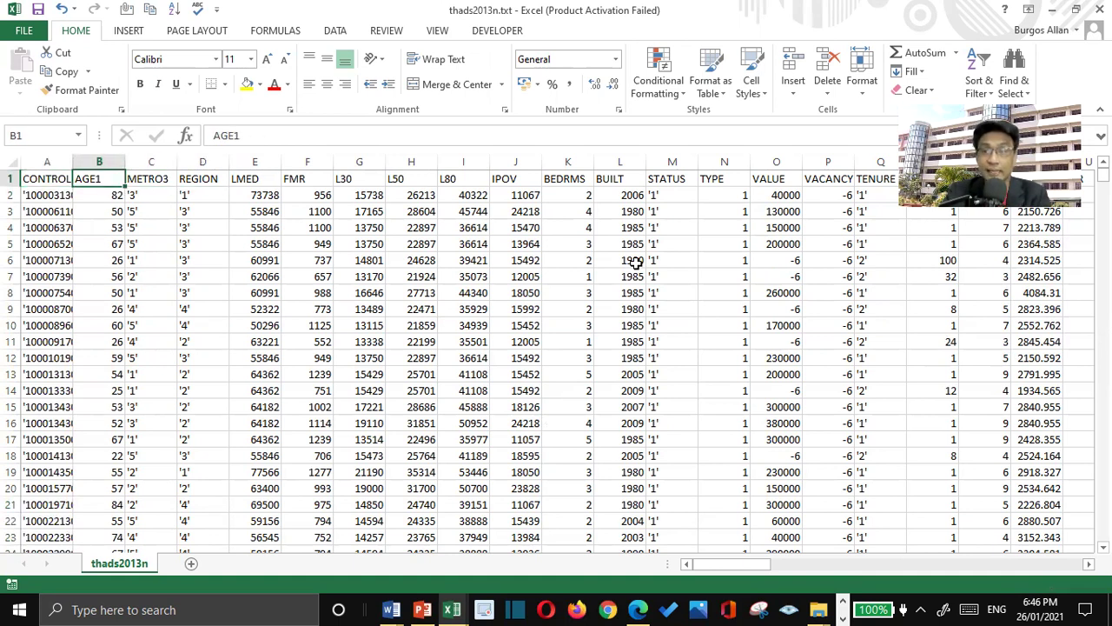
key(Right)
key(Left)
key(Left)
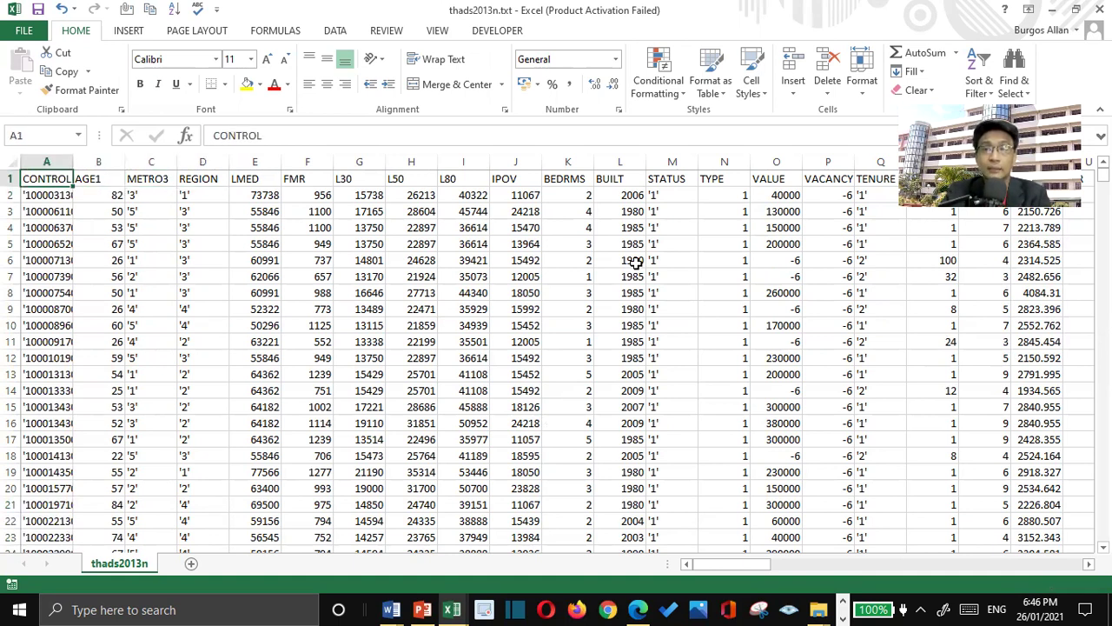
key(Right)
key(Right)
key(Right)
key(Right)
key(Right)
key(Right)
key(Right)
key(Right)
key(Right)
key(Right)
key(Right)
key(Right)
key(Right)
key(Right)
key(Right)
key(Right)
key(Right)
key(Right)
key(Right)
key(Right)
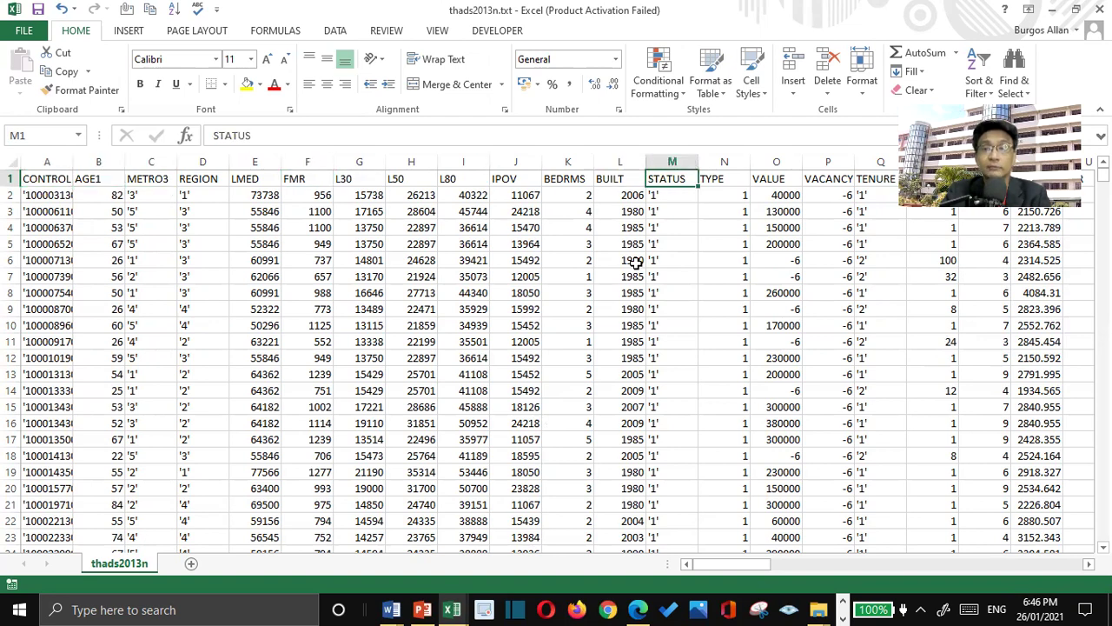
key(Right)
key(Right)
key(Right)
key(Right)
key(Right)
key(Right)
key(Right)
key(Right)
key(Right)
key(Right)
key(Right)
key(Right)
key(Right)
key(Right)
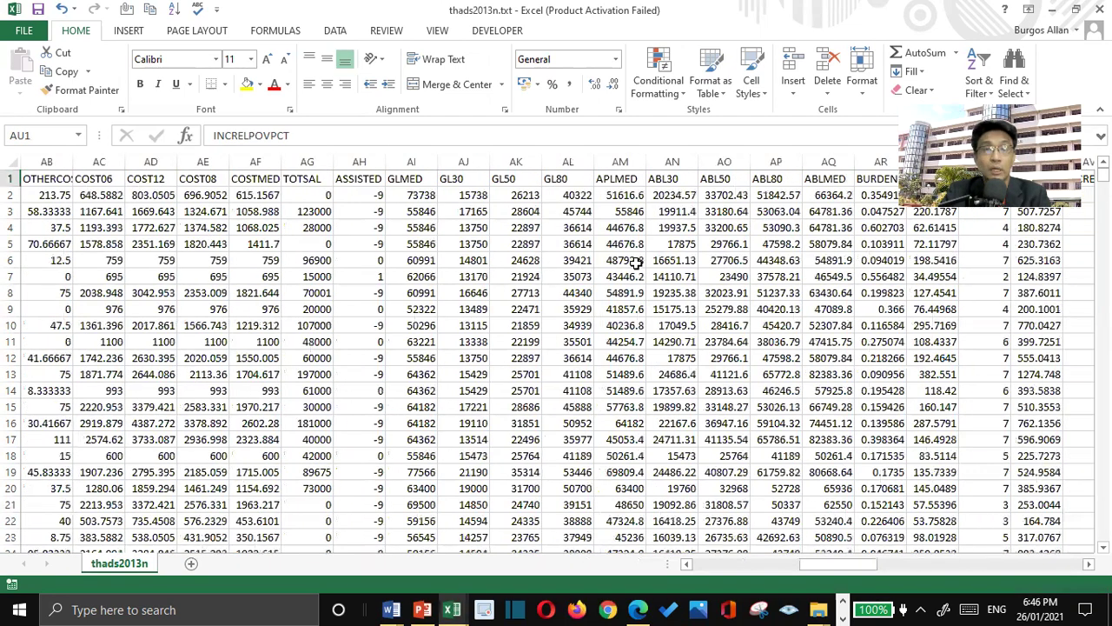
key(Left)
key(Left)
key(Left)
key(Left)
key(Left)
key(Left)
key(Left)
key(Left)
key(Left)
key(Left)
key(Left)
key(Left)
key(Left)
key(Left)
key(Left)
key(Left)
key(Left)
key(Left)
key(Left)
key(Left)
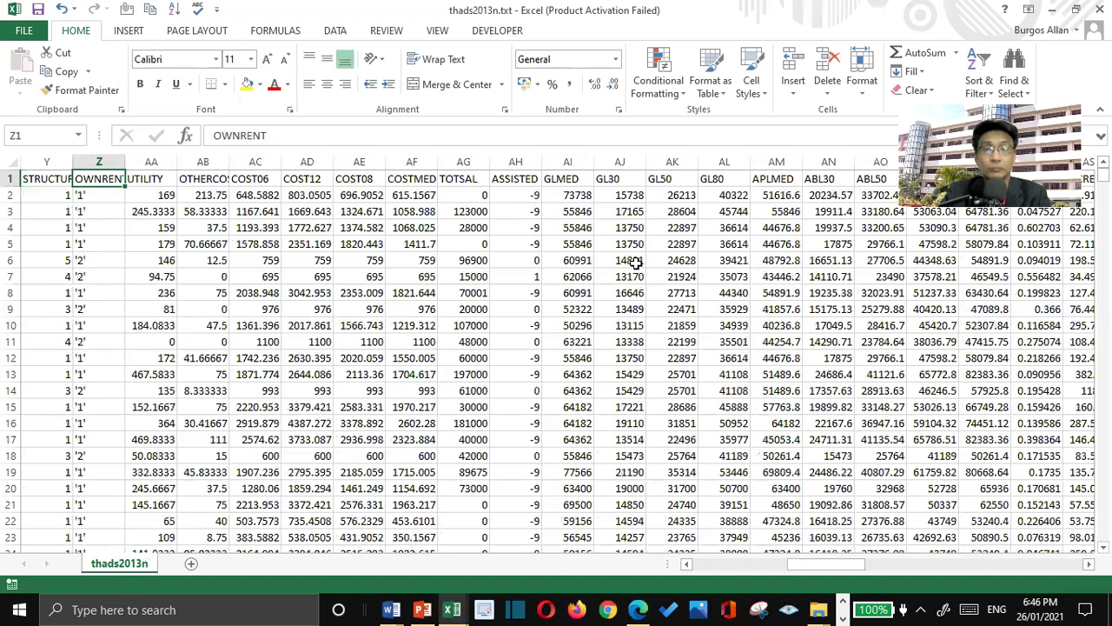
key(Right)
key(Right)
key(Right)
key(Right)
key(Right)
key(Right)
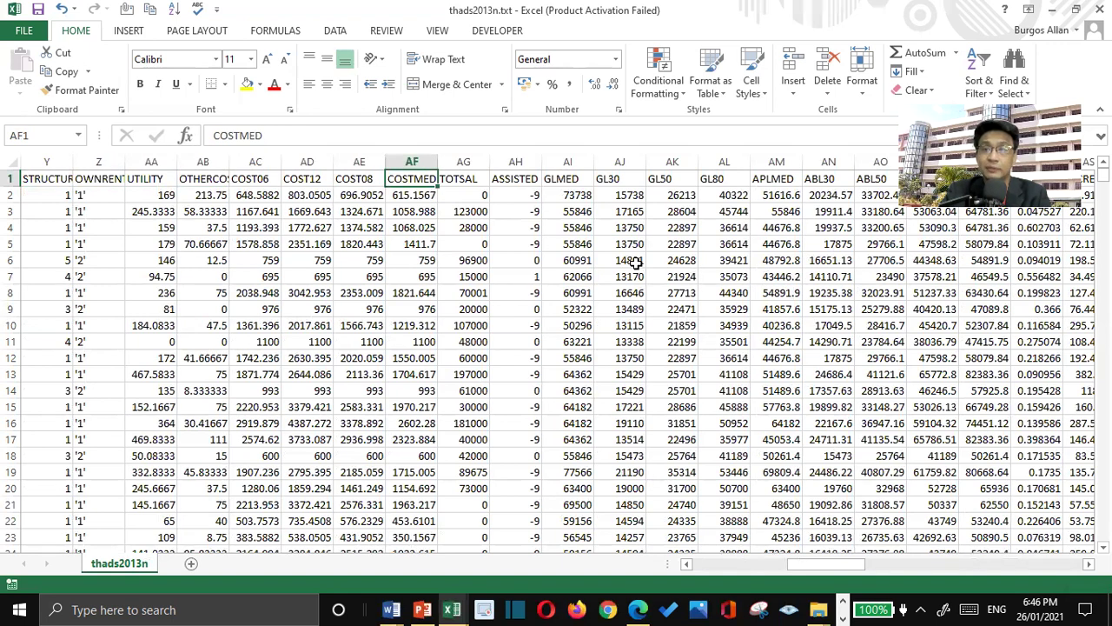
key(Right)
key(Right)
key(Right)
key(Right)
key(Right)
key(Right)
key(Right)
key(Right)
key(Right)
key(Right)
key(Right)
key(Right)
key(Right)
key(Right)
key(Right)
key(Right)
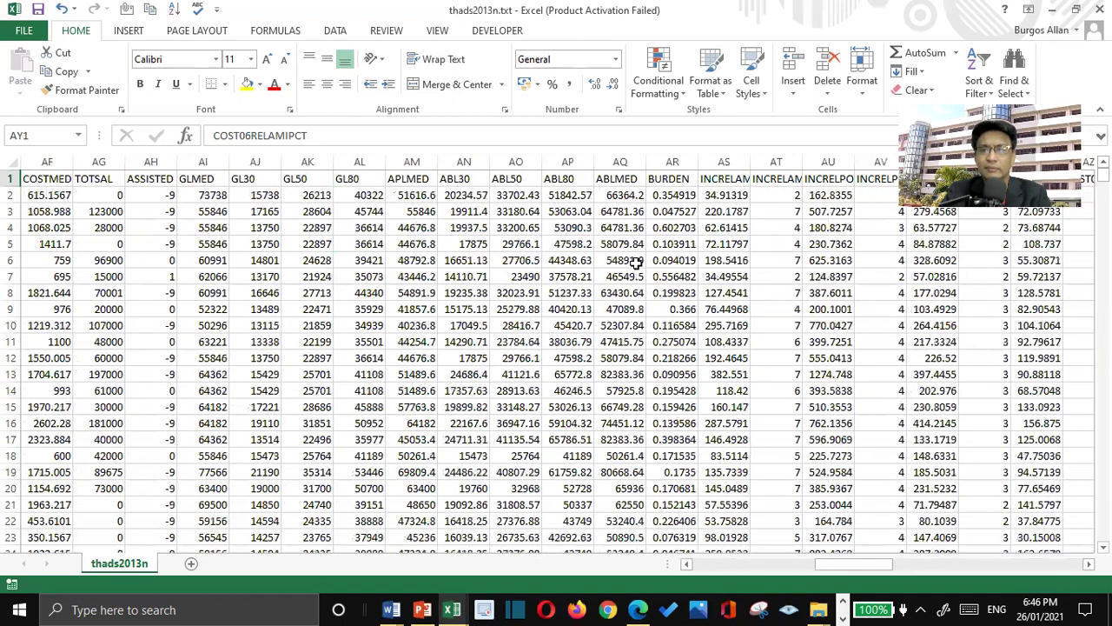
key(Left)
key(Left)
key(Left)
key(Left)
key(Left)
key(Left)
key(Left)
key(Left)
key(Left)
key(Left)
key(Left)
key(Left)
key(Left)
key(Left)
key(Left)
key(Left)
key(Left)
key(Left)
key(Left)
key(Left)
key(Left)
key(Left)
key(Left)
key(Left)
key(Left)
key(Left)
key(Left)
key(Left)
key(Left)
key(Left)
key(Left)
key(Left)
key(Left)
key(Left)
key(Left)
key(Left)
key(Left)
key(Left)
key(Left)
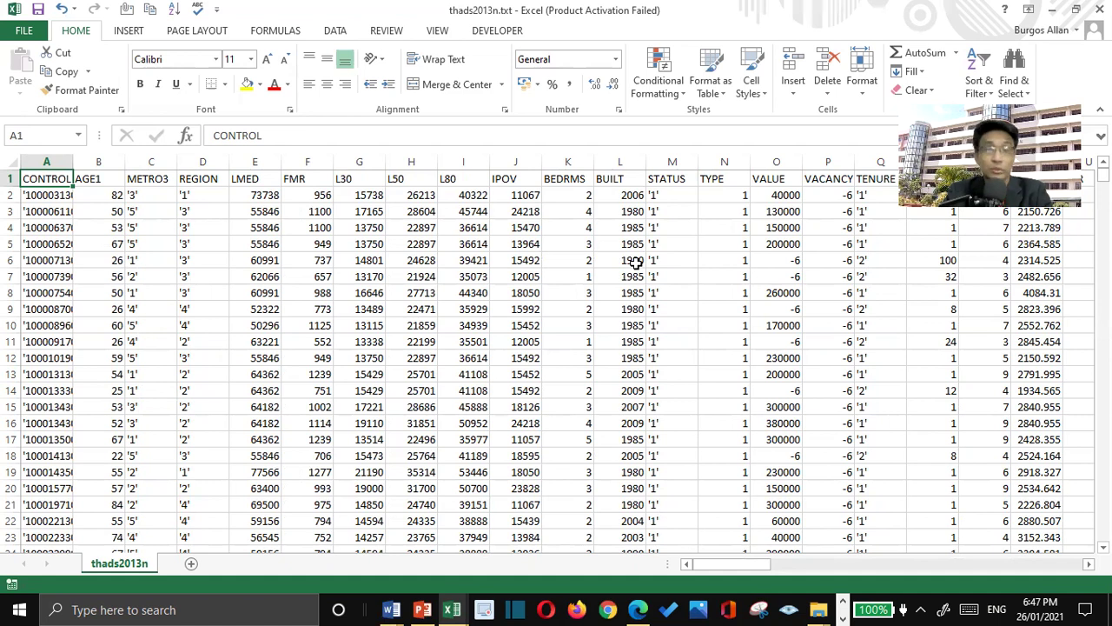
key(Right)
key(Right)
key(Right)
key(Left)
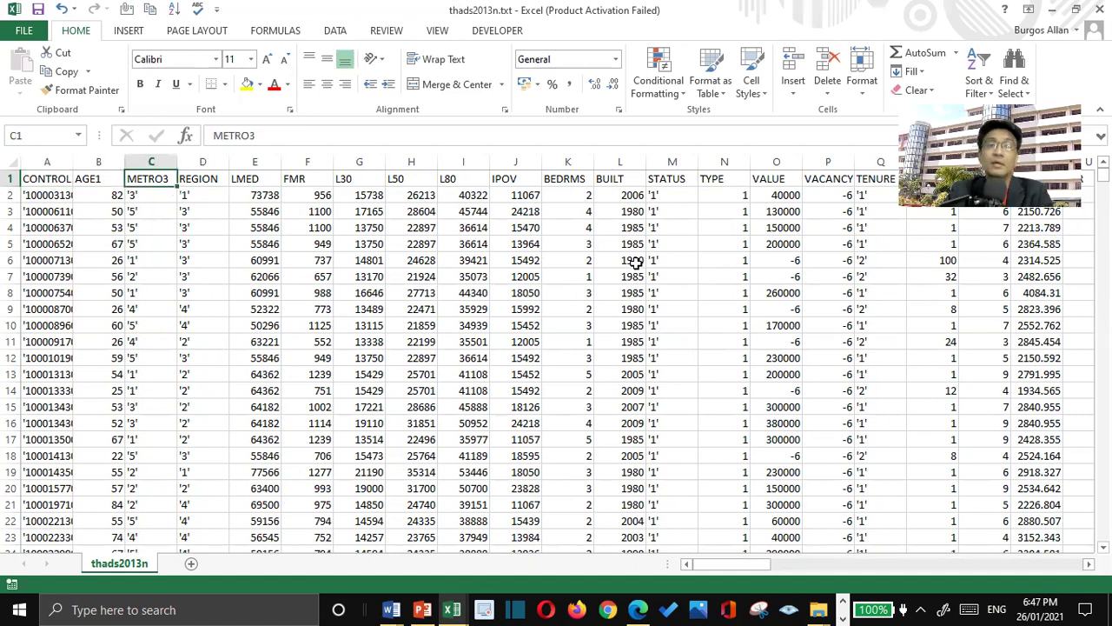